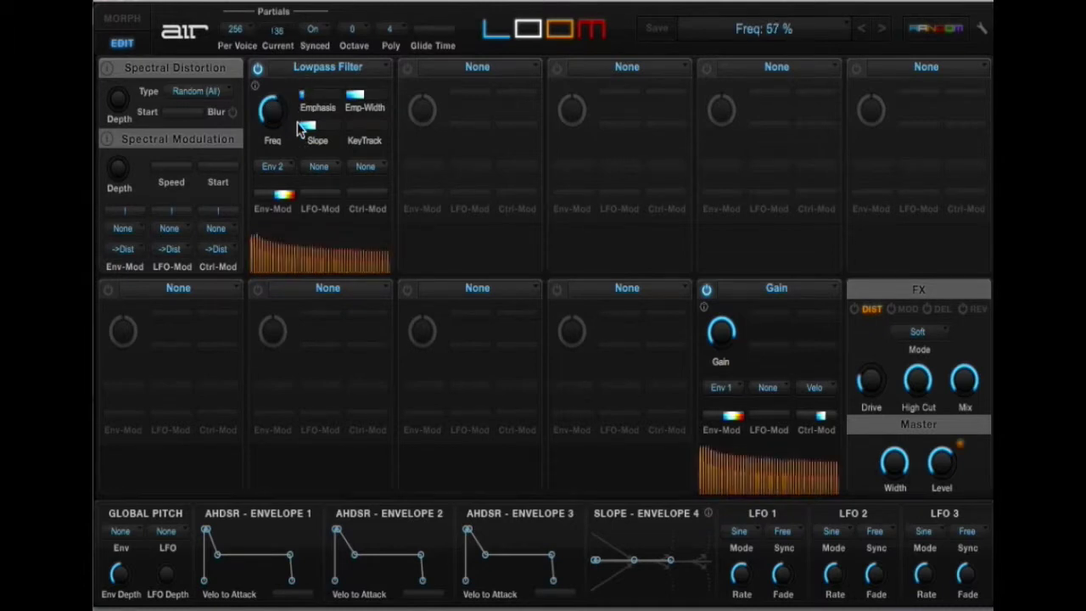
Set the Lowpass Filter's frequency to 74% and emphasis to 32%, and slightly reduce its envelope modulation depth.
mouse_move(299, 127)
mouse_down()
mouse_move(301, 65)
mouse_move(303, 118)
mouse_up()
mouse_move(302, 66)
mouse_down()
mouse_move(293, 127)
mouse_move(305, 86)
mouse_up()
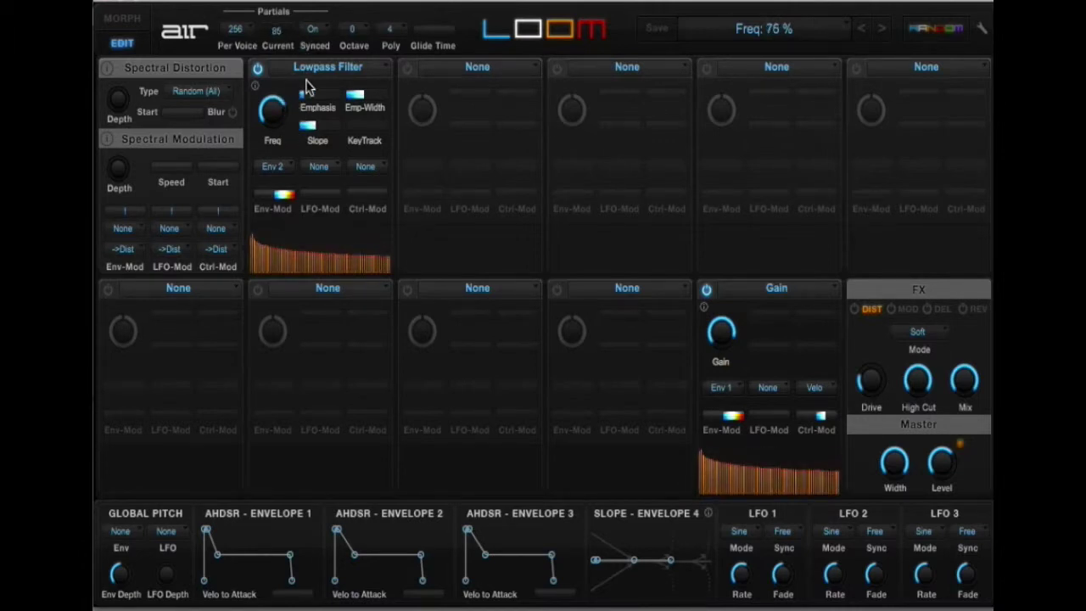
mouse_move(271, 117)
mouse_down()
mouse_move(274, 97)
mouse_move(282, 167)
mouse_move(287, 103)
mouse_up()
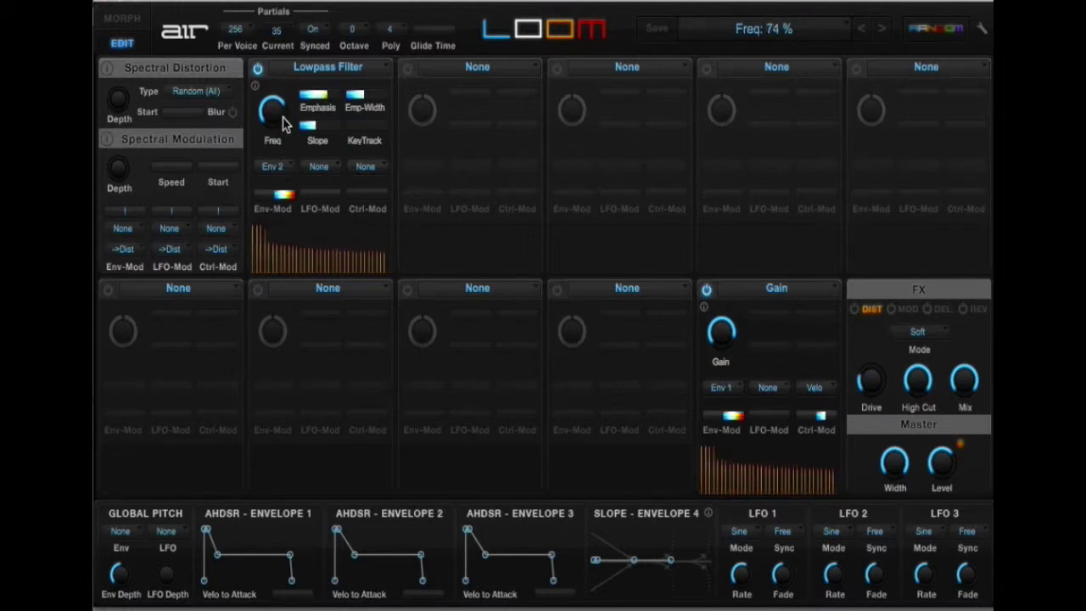
drag(308, 104, 314, 104)
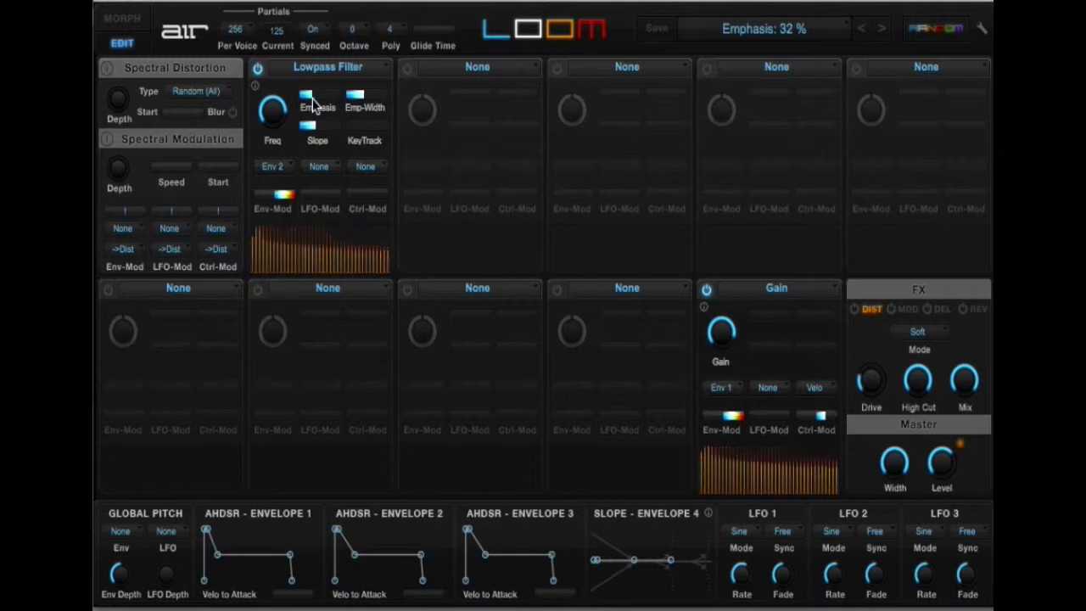
drag(267, 194, 310, 199)
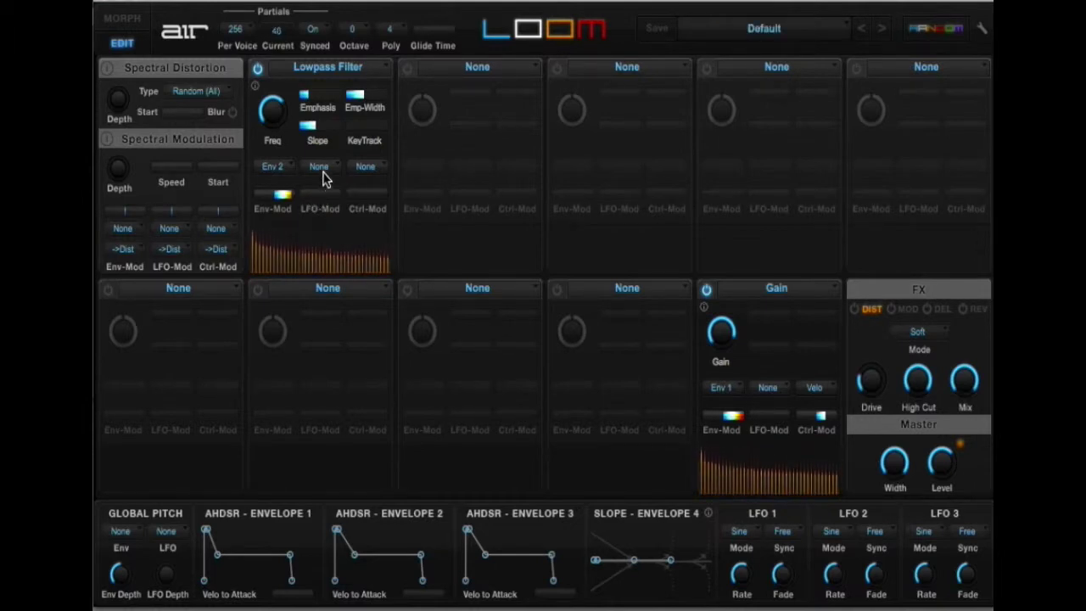
Assign LFO1 as the Lowpass Filter's LFO modulation source with a depth of +52%.
click(322, 179)
click(327, 190)
drag(321, 194, 331, 202)
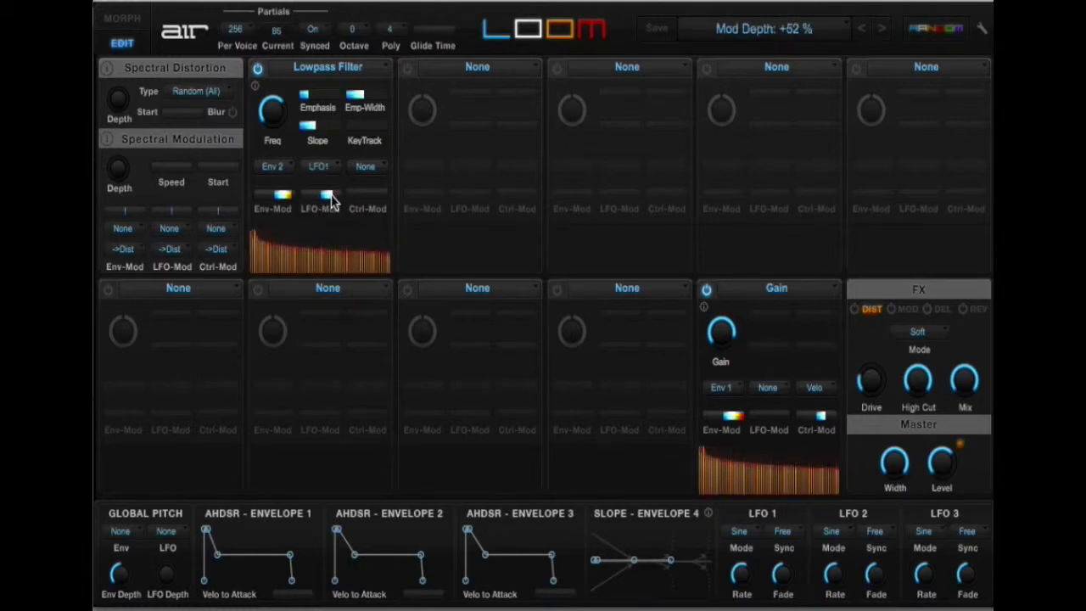
Set LFO 1's rate to 10.96 Hz and its mode to S&H.
drag(744, 578, 747, 551)
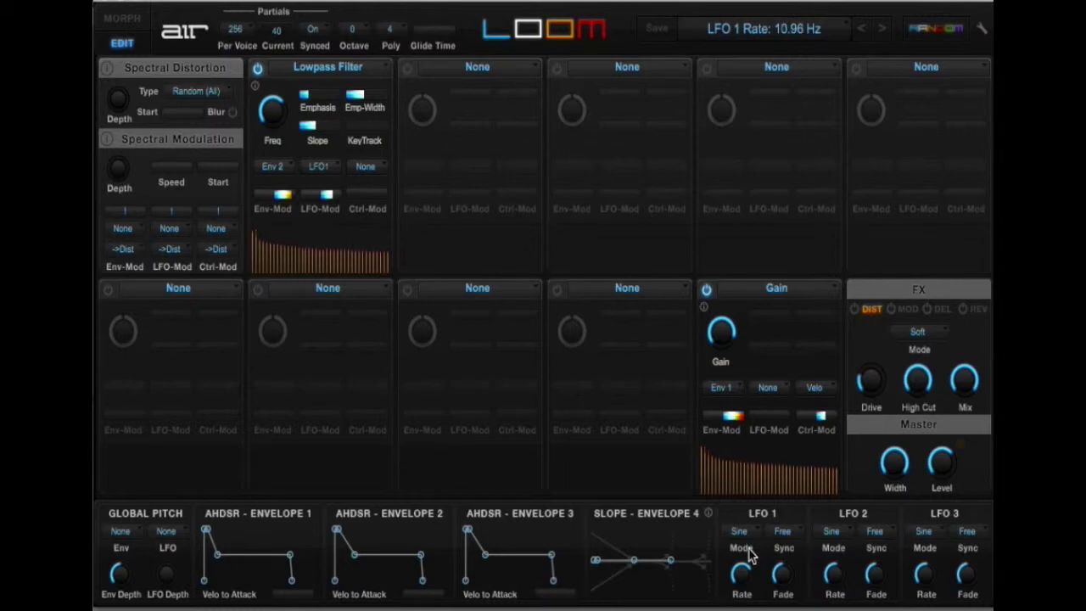
click(744, 543)
click(742, 601)
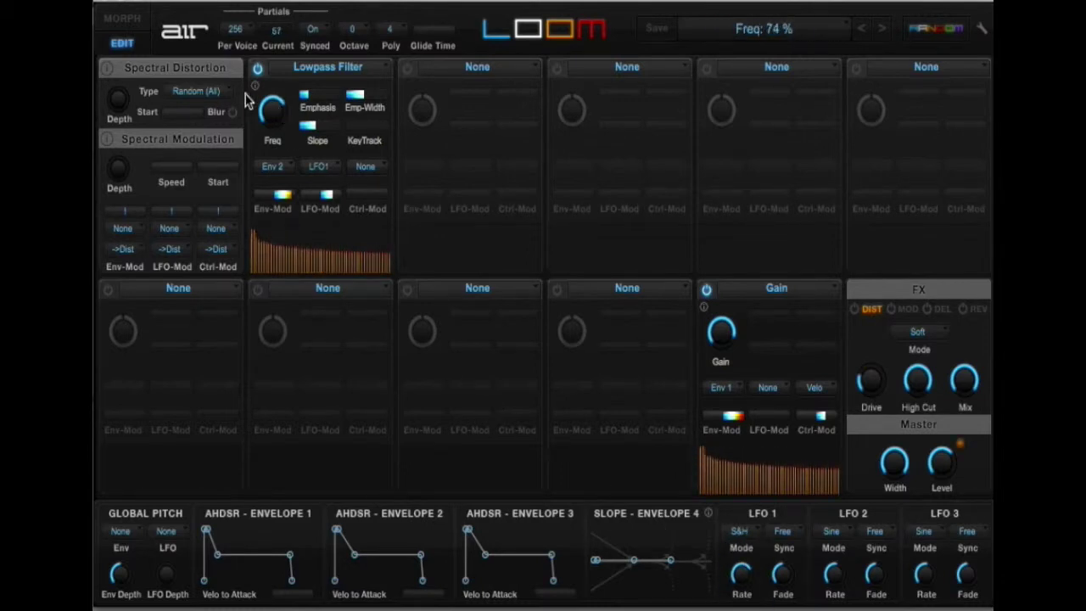
Check the spectrum on the Morph page, and back on the Edit page sweep the Lowpass Filter's emphasis through 59% and lower its frequency to 53%.
click(125, 22)
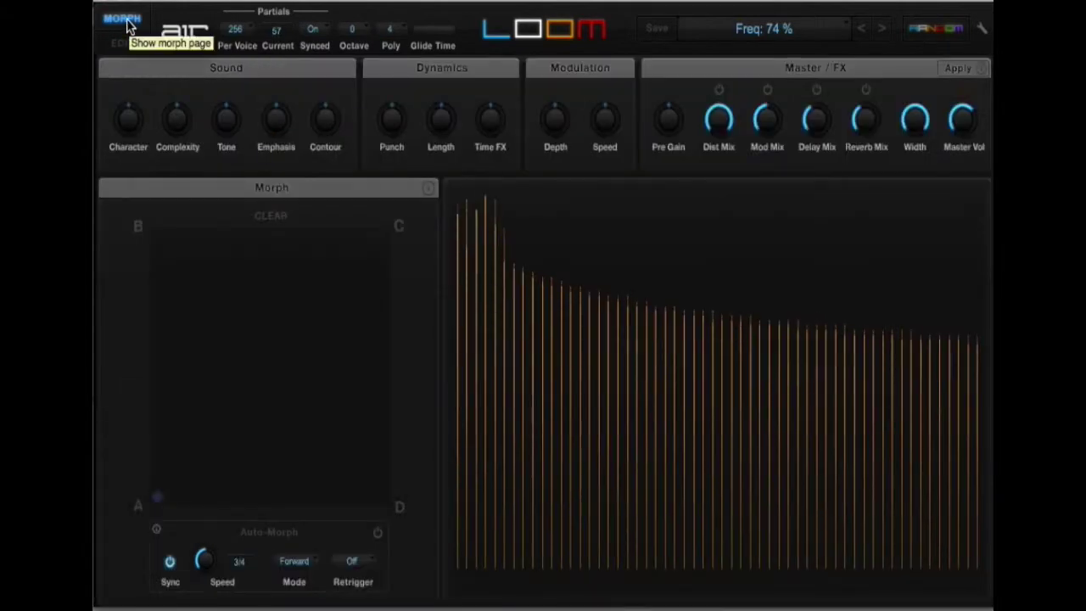
click(123, 42)
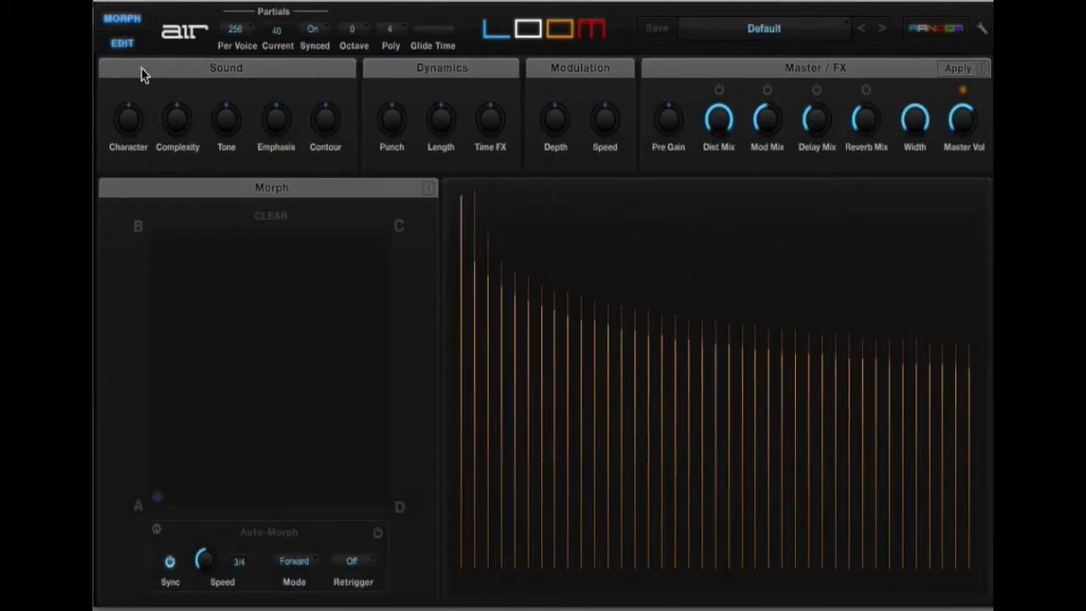
drag(271, 108, 274, 143)
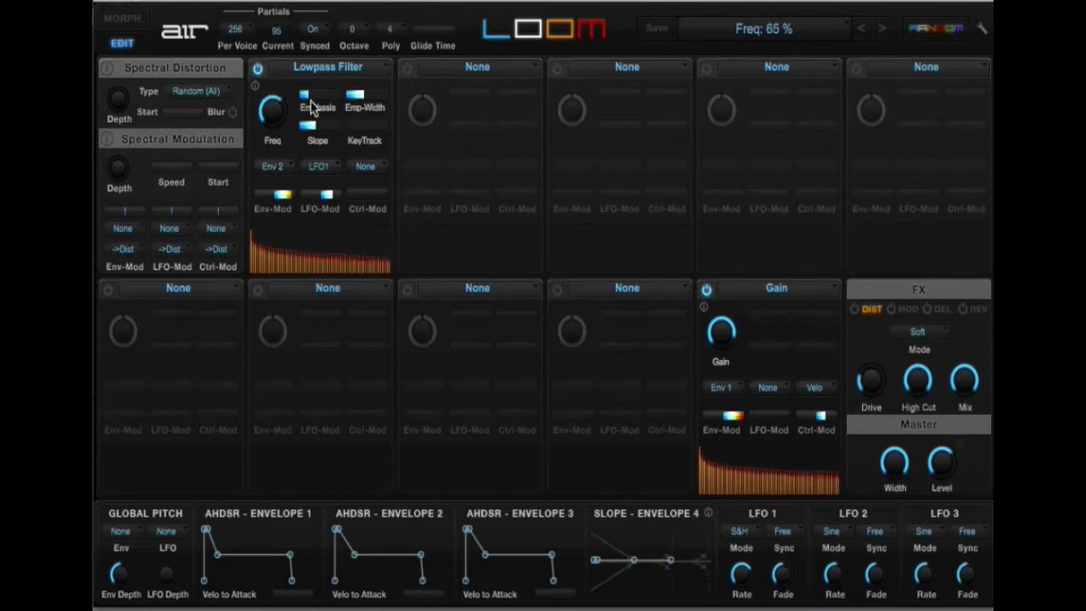
drag(311, 105, 320, 100)
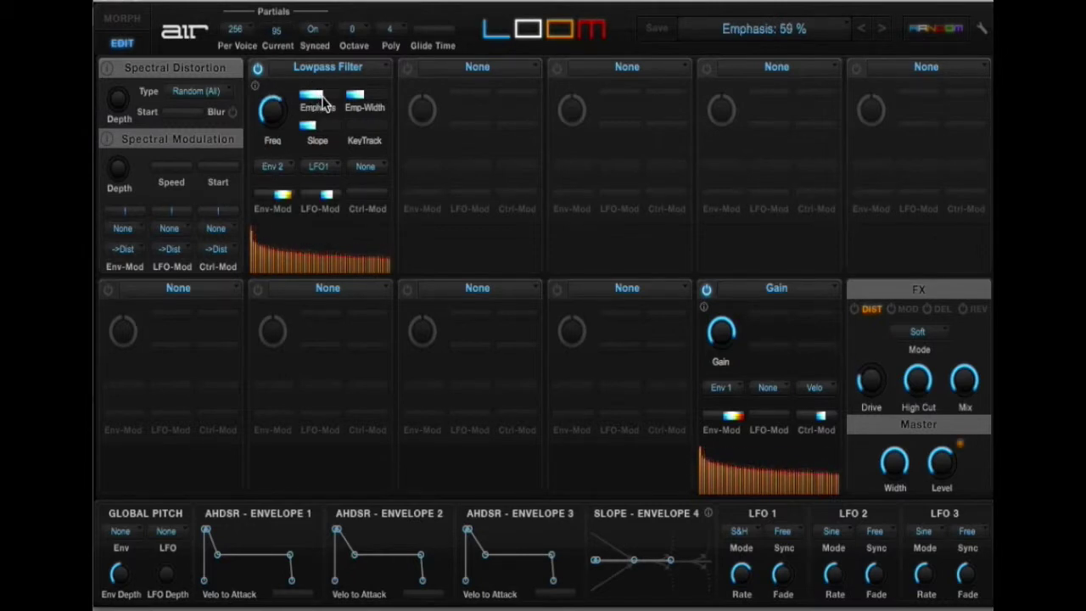
drag(314, 104, 286, 109)
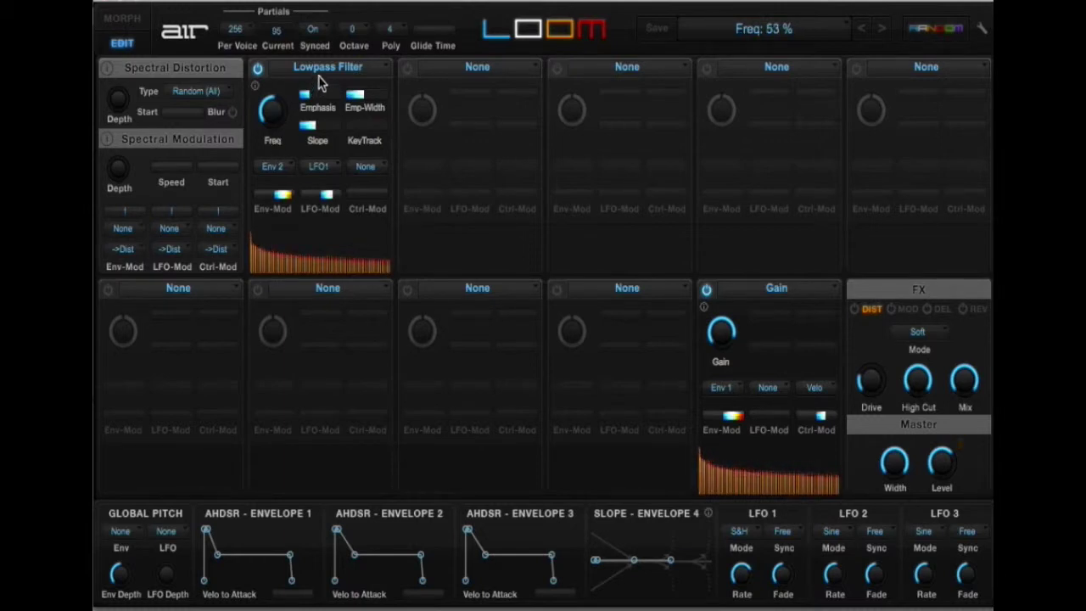
Replace the Lowpass Filter with a Highpass Filter, raise its emphasis, and set its frequency to 54%.
click(328, 67)
click(492, 124)
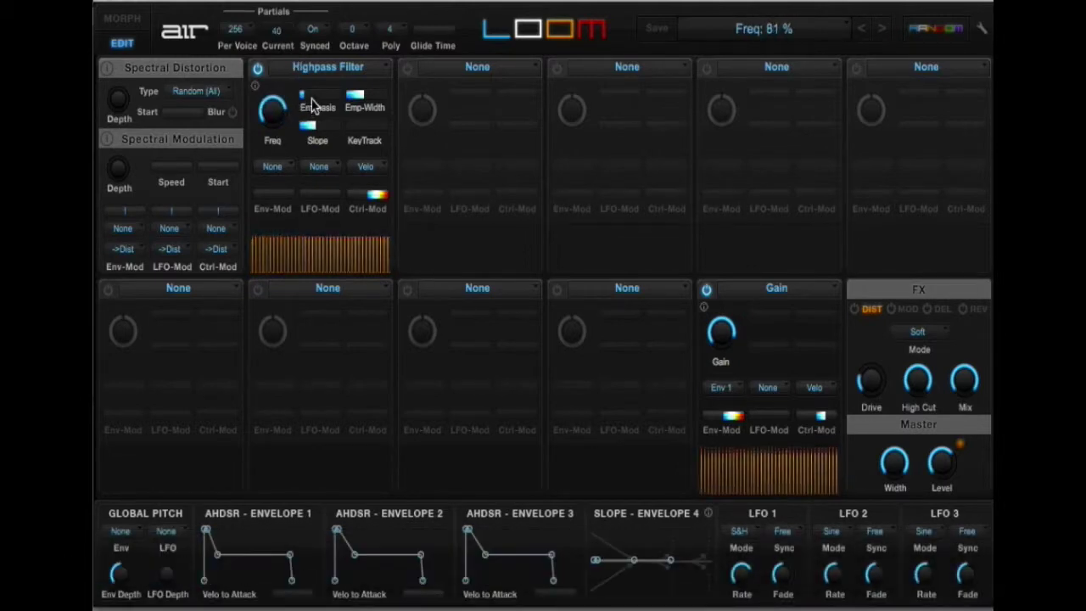
drag(312, 102, 324, 101)
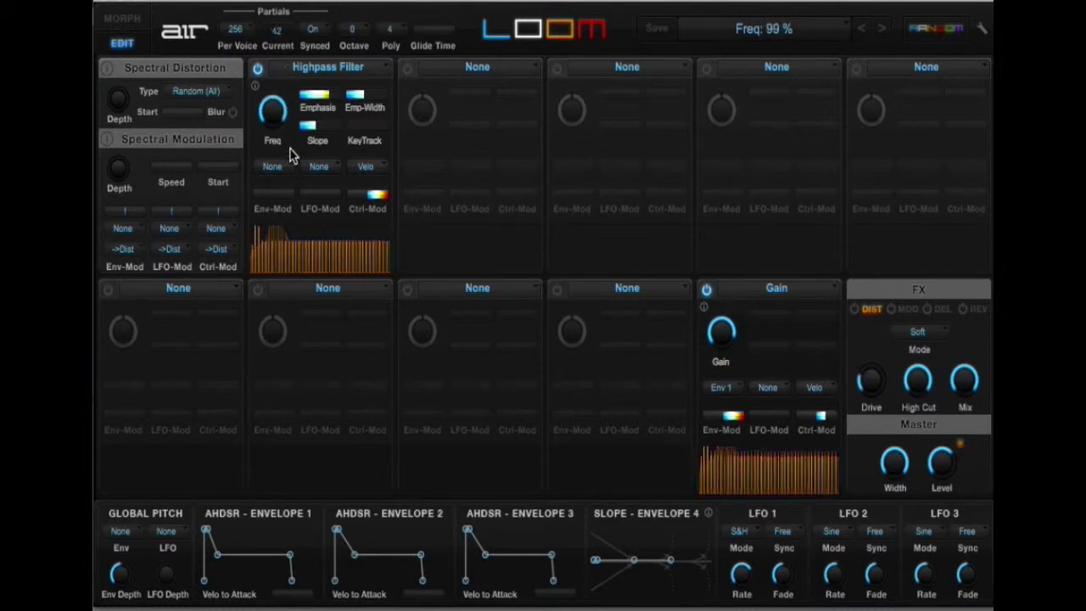
drag(273, 141, 272, 196)
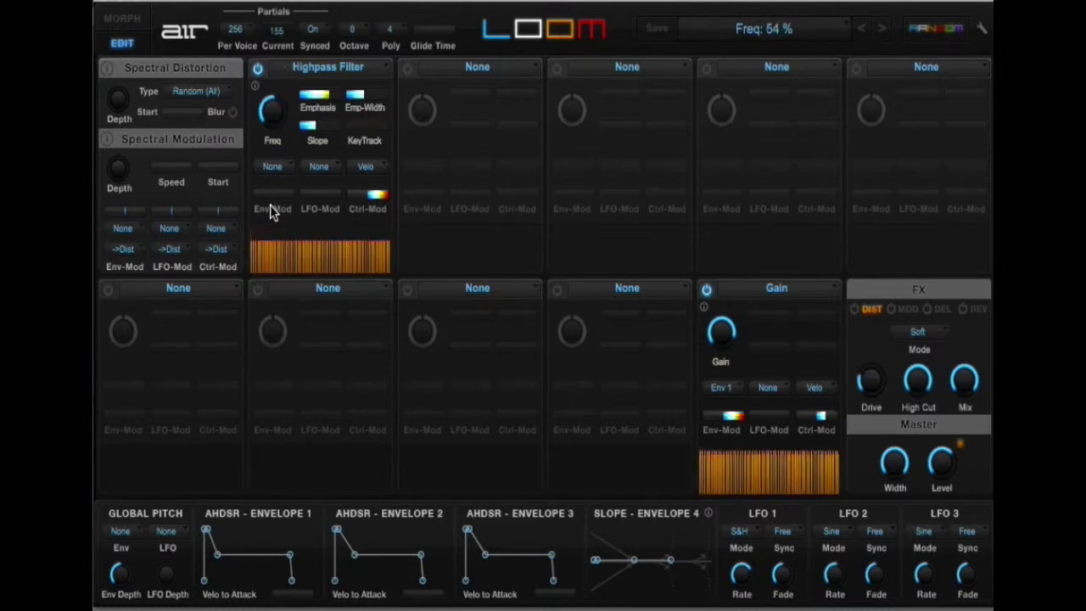
Assign LFO1 as the Highpass Filter's LFO modulation source with a depth of +62%.
click(319, 166)
click(321, 192)
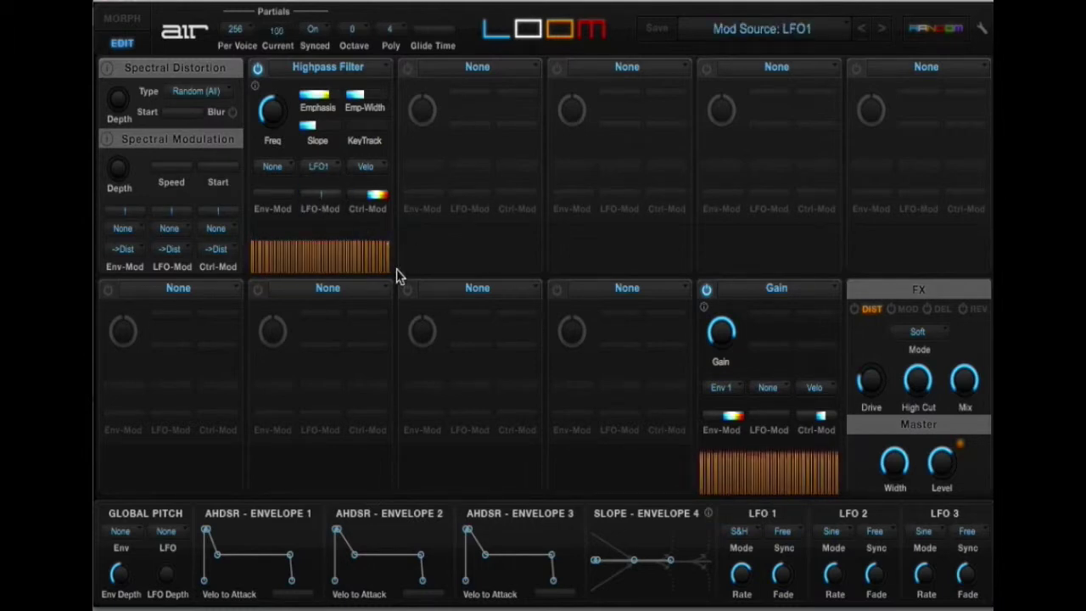
drag(346, 204, 339, 198)
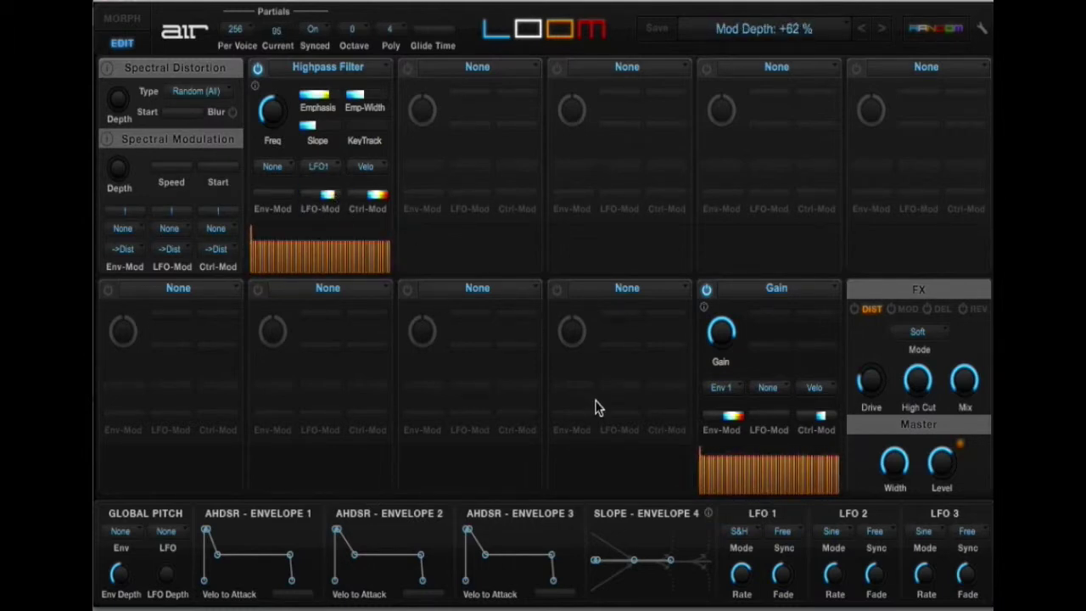
Adjust LFO 1's rate and set its mode to Sine.
drag(741, 577, 743, 599)
click(741, 550)
click(739, 541)
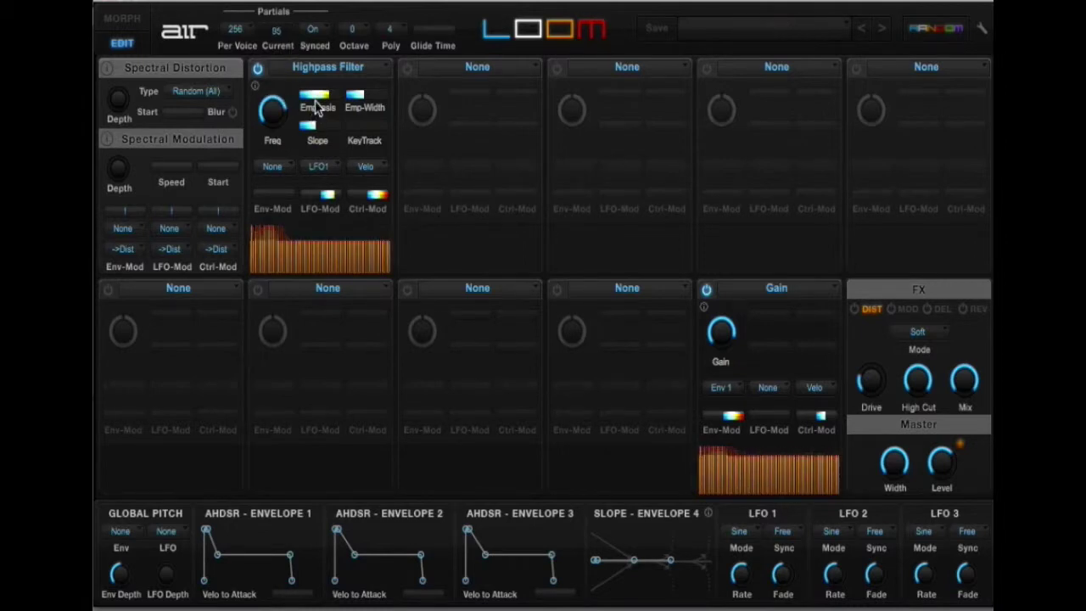
Raise the Highpass Filter's emphasis to 85% and sweep it back down.
drag(316, 100, 335, 102)
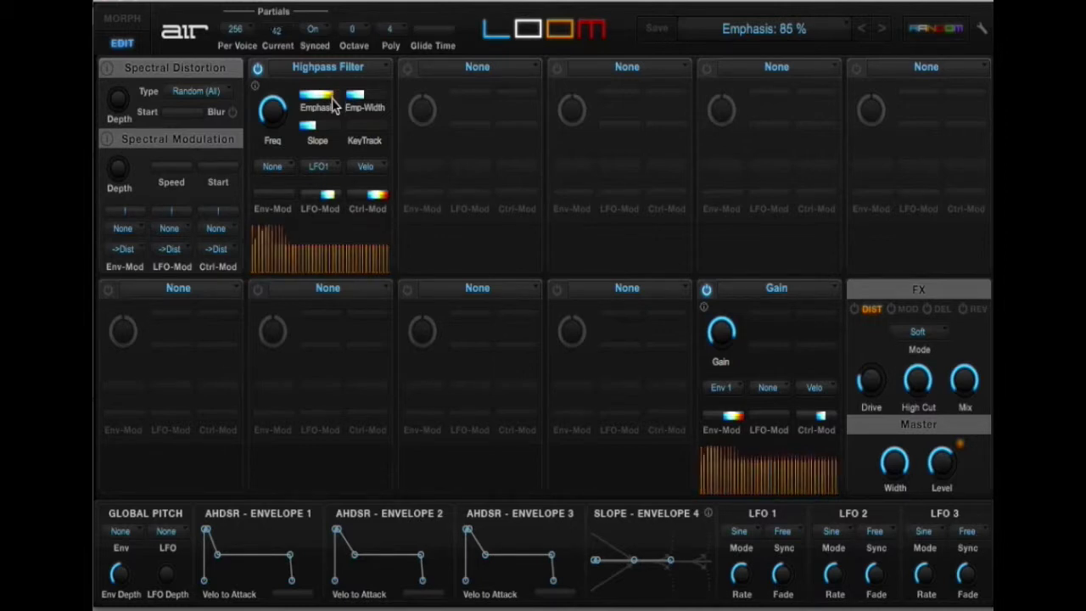
drag(333, 101, 309, 100)
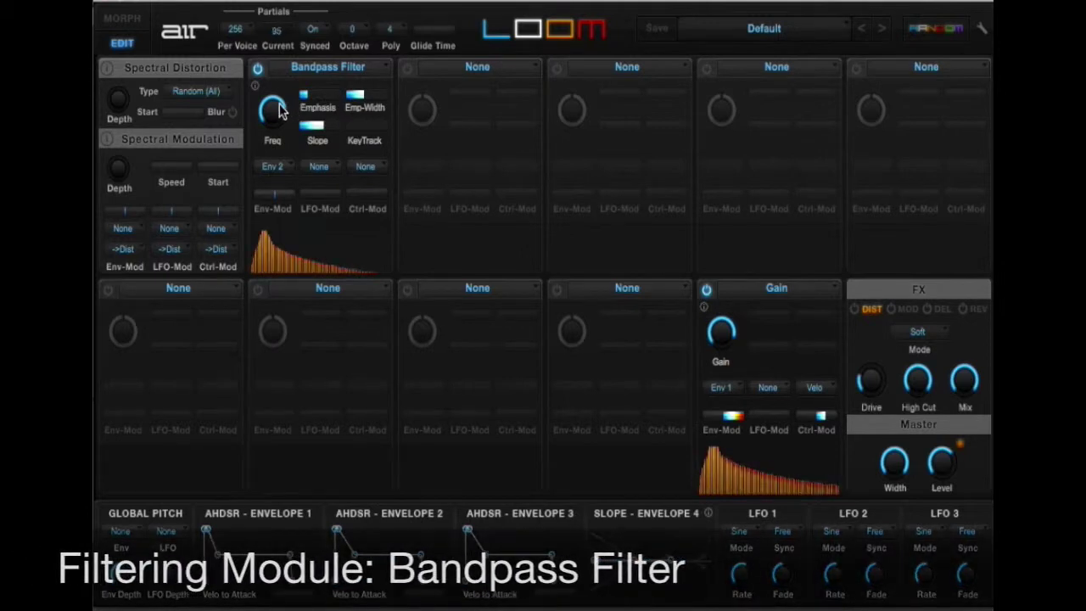
Sweep the Bandpass Filter's frequency through 77%, and raise its emphasis to a medium level.
mouse_move(283, 107)
mouse_down()
mouse_move(283, 133)
mouse_move(288, 112)
mouse_up()
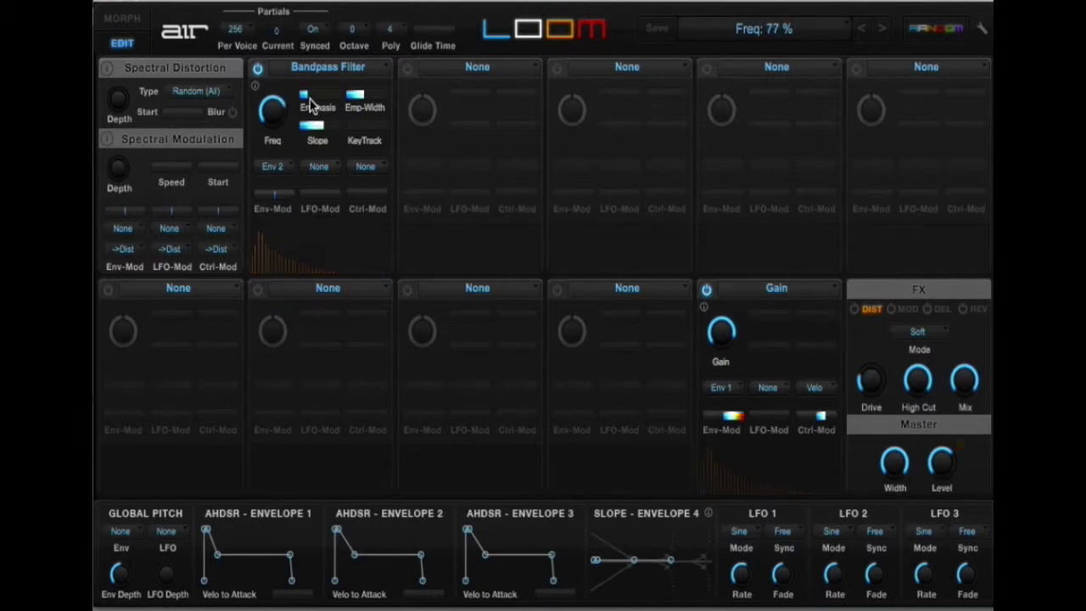
drag(310, 105, 314, 103)
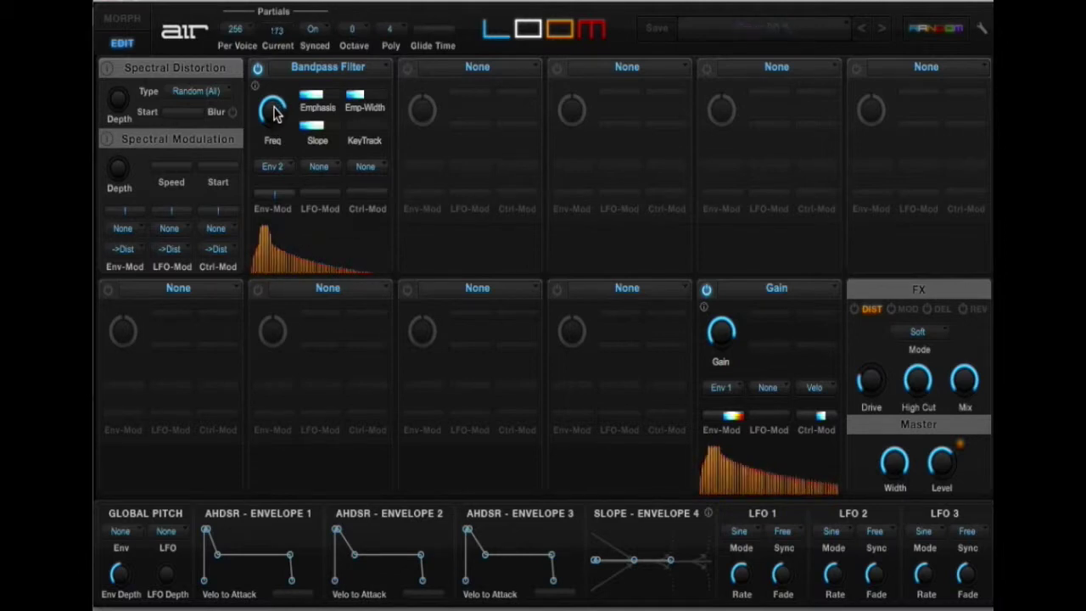
mouse_move(277, 112)
mouse_down()
mouse_move(276, 129)
mouse_move(279, 105)
mouse_up()
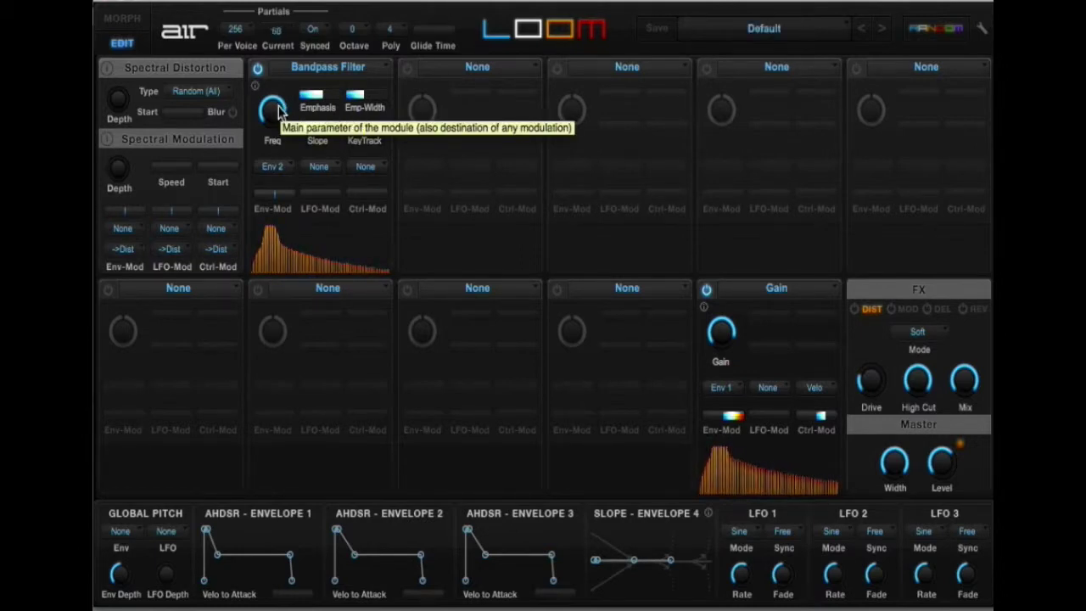
click(280, 106)
Replace the Bandpass Filter with a Comb Filter and lower its frequency.
click(297, 68)
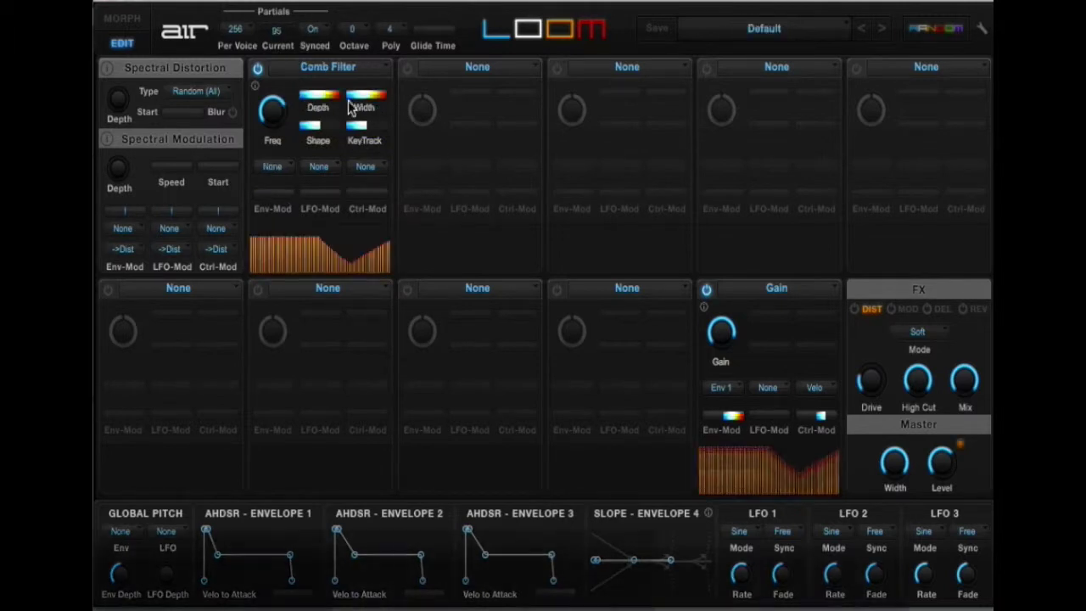
drag(272, 111, 274, 139)
Modulate the Comb Filter with LFO1 at a depth of +62% and set LFO 1's rate to 5.01 Hz.
drag(282, 215, 309, 181)
click(310, 180)
click(312, 190)
drag(322, 194, 333, 196)
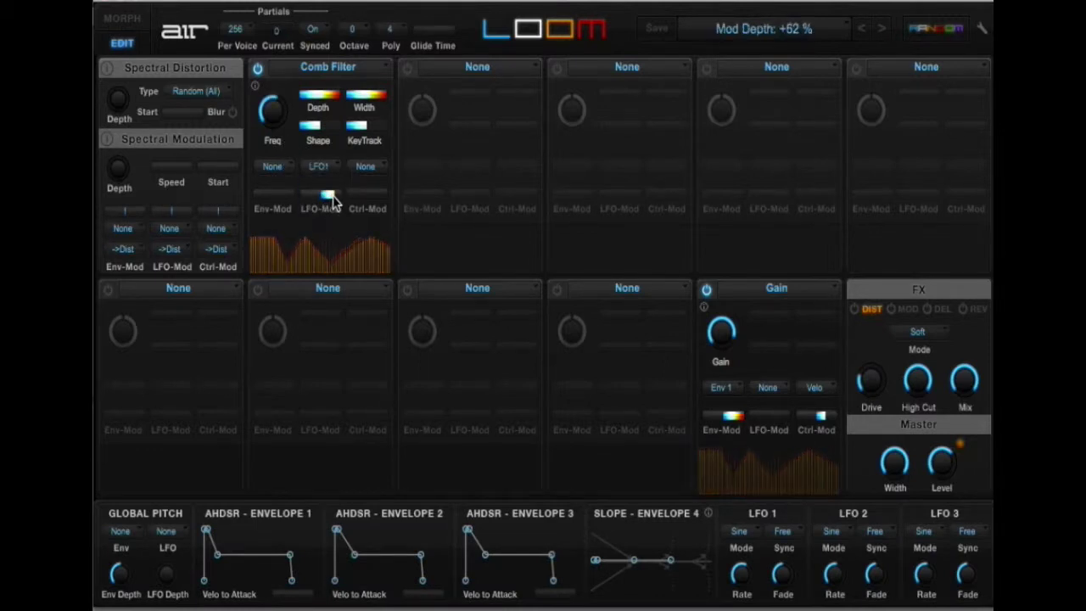
drag(739, 574, 740, 598)
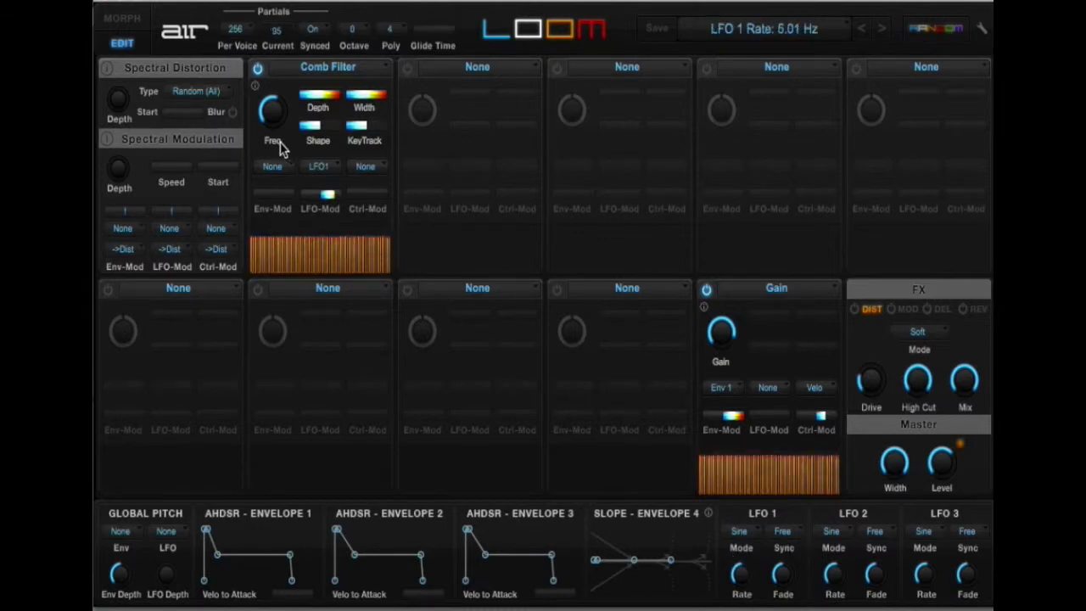
Reduce the Comb Filter's depth, raise its shape, and sweep its frequency down to 36%.
drag(286, 68, 285, 164)
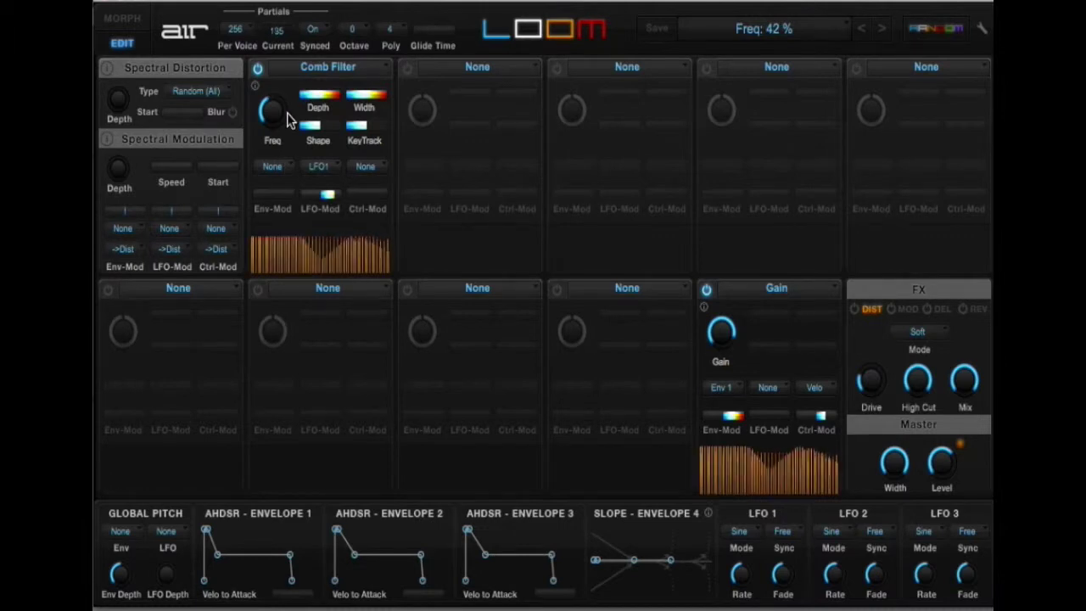
click(313, 100)
drag(322, 100, 391, 100)
click(370, 100)
click(329, 127)
drag(316, 127, 279, 128)
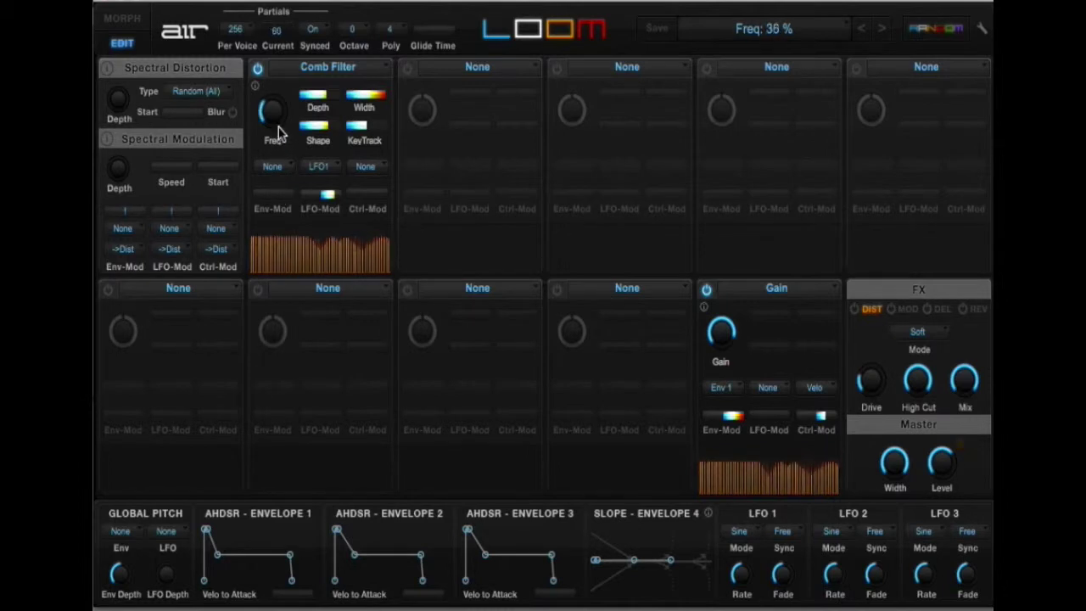
Check the spectrum on the Morph page, and return to the Edit page to sweep the filter module's main parameter.
click(124, 20)
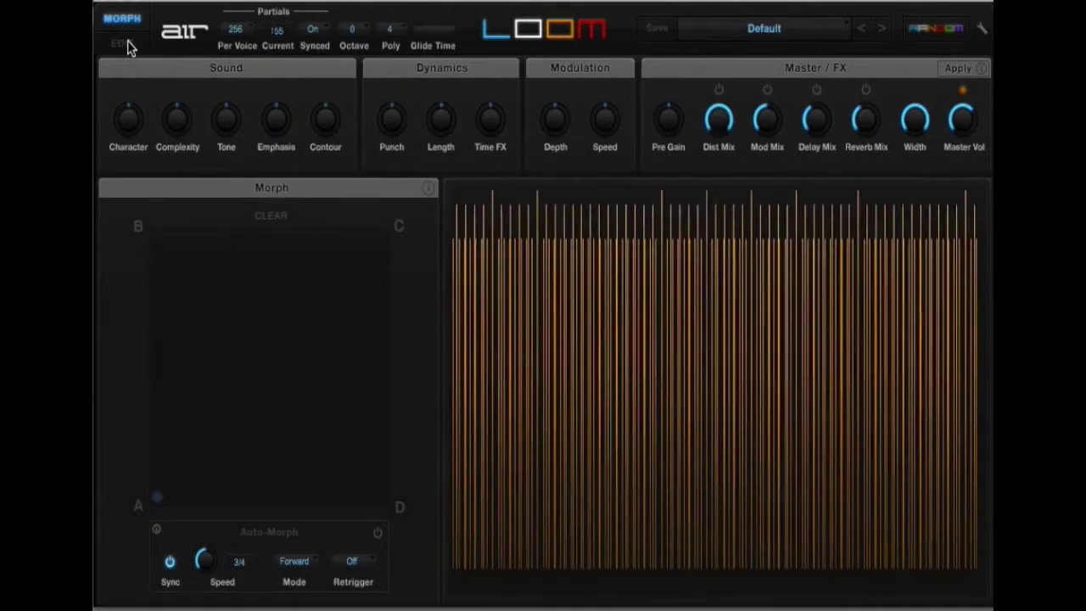
click(124, 44)
mouse_move(269, 110)
mouse_down()
mouse_move(266, 219)
mouse_move(278, 122)
mouse_up()
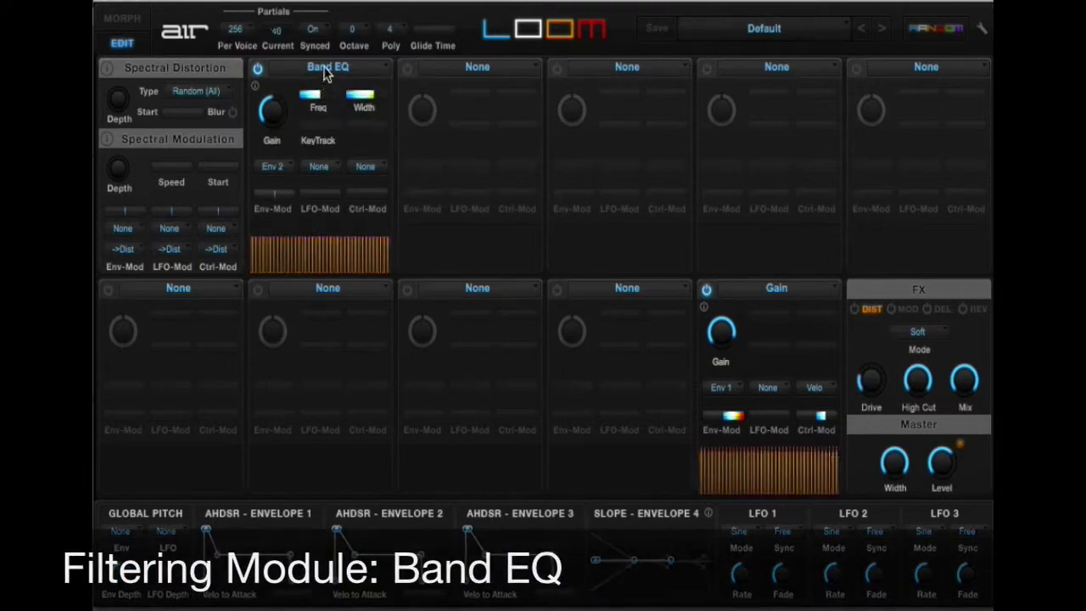
Sweep the Band EQ module's gain and adjust its frequency.
click(325, 72)
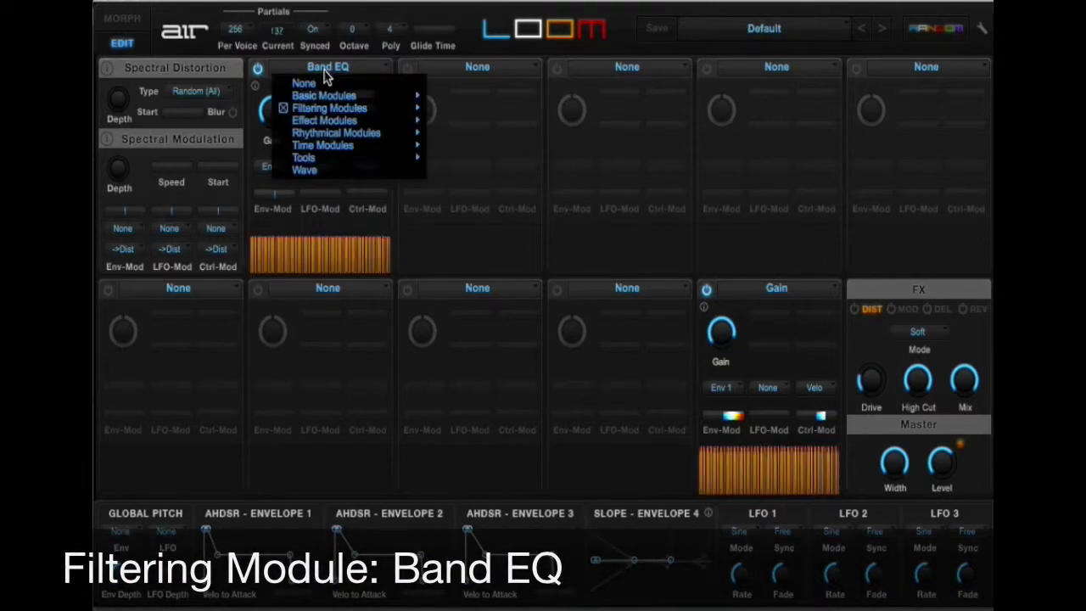
click(268, 117)
drag(268, 117, 311, 106)
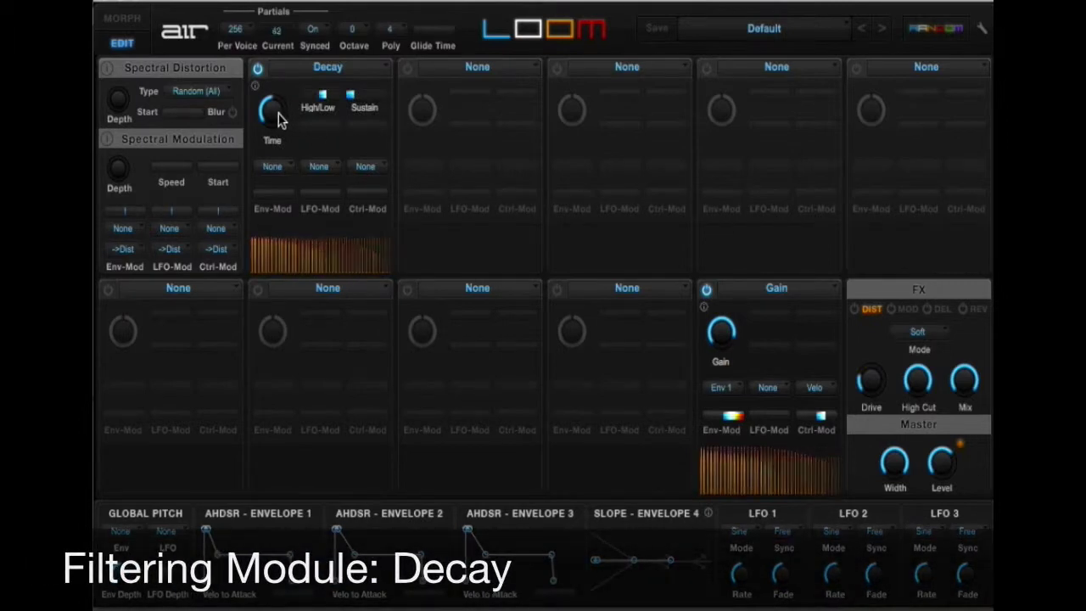
Set the Decay module's time to 23%, sweep its sustain up, and bring the sustain back to 21%.
drag(280, 121, 286, 100)
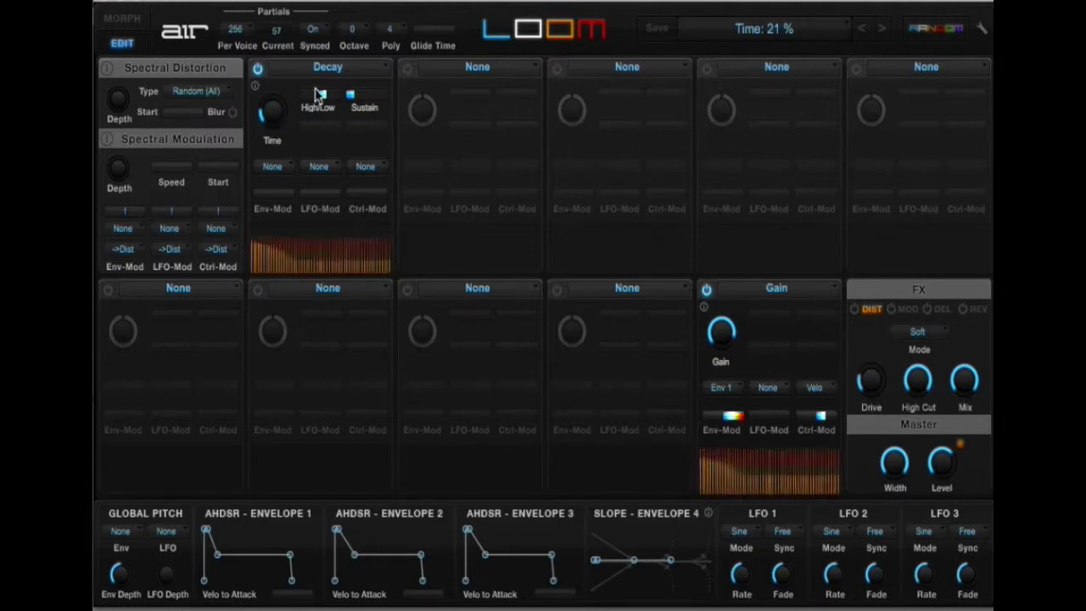
drag(362, 96, 268, 129)
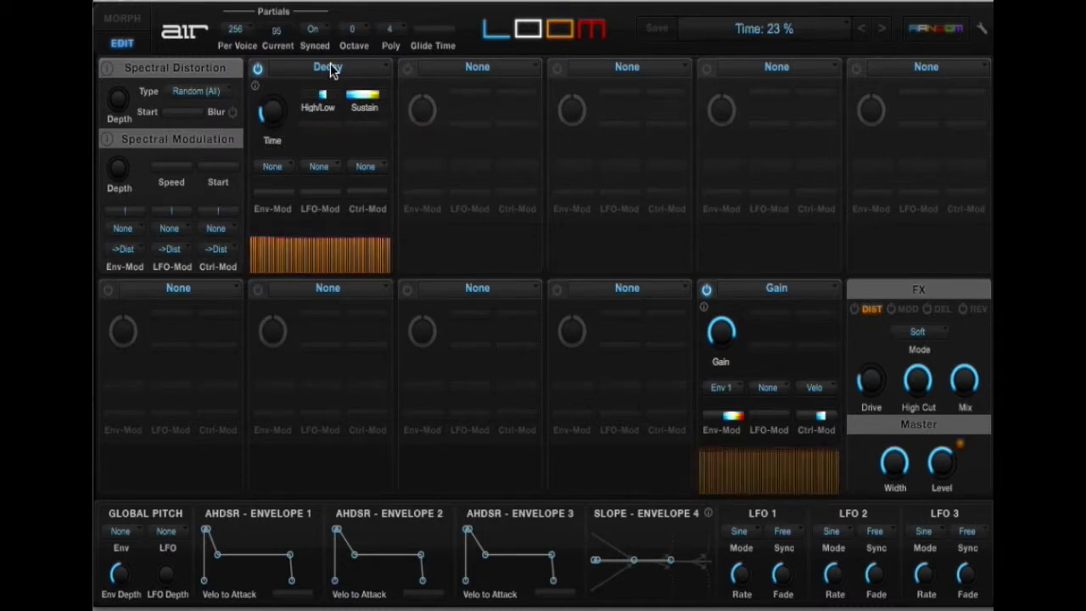
click(352, 96)
drag(352, 97, 348, 97)
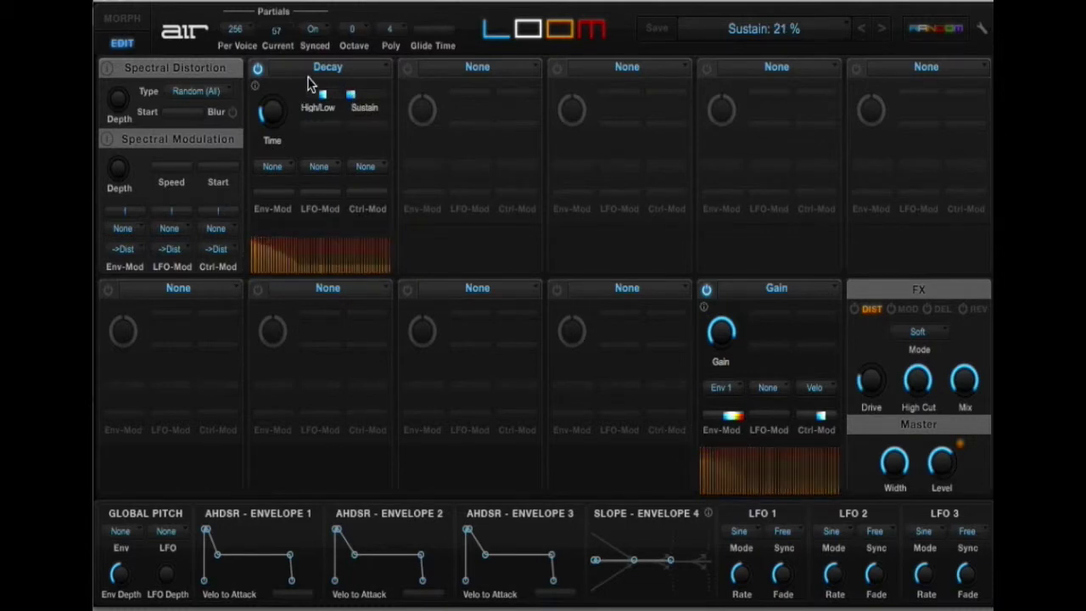
Replace the Decay module with the Linear Lowpass filtering module and raise its frequency to 56%.
click(313, 74)
mouse_move(313, 106)
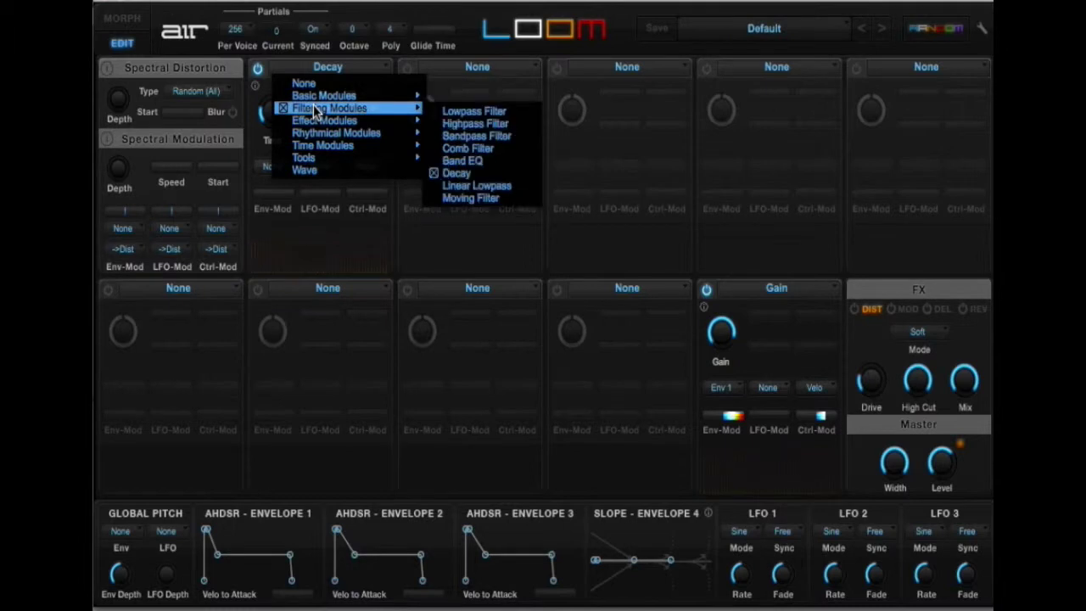
click(488, 184)
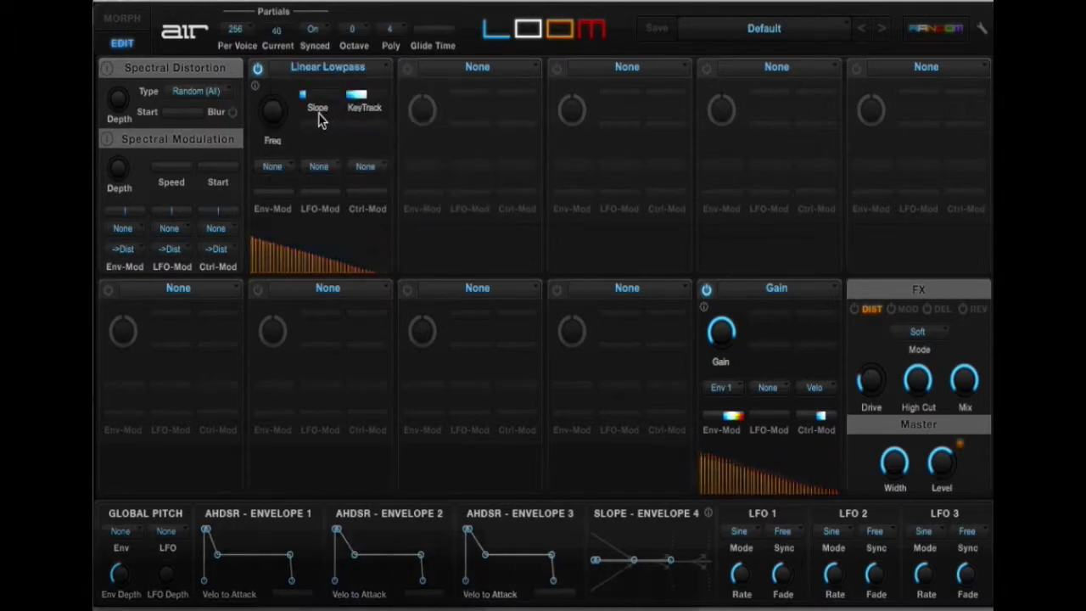
drag(282, 107, 320, 53)
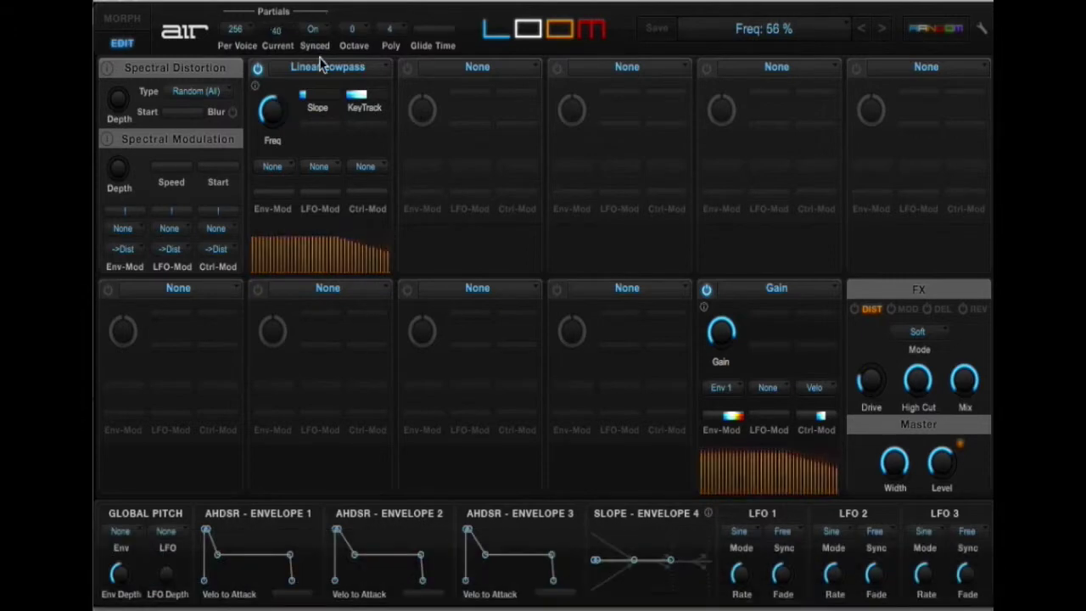
Set the Linear Lowpass module's slope to 44% and sweep its frequency up and back down.
click(316, 98)
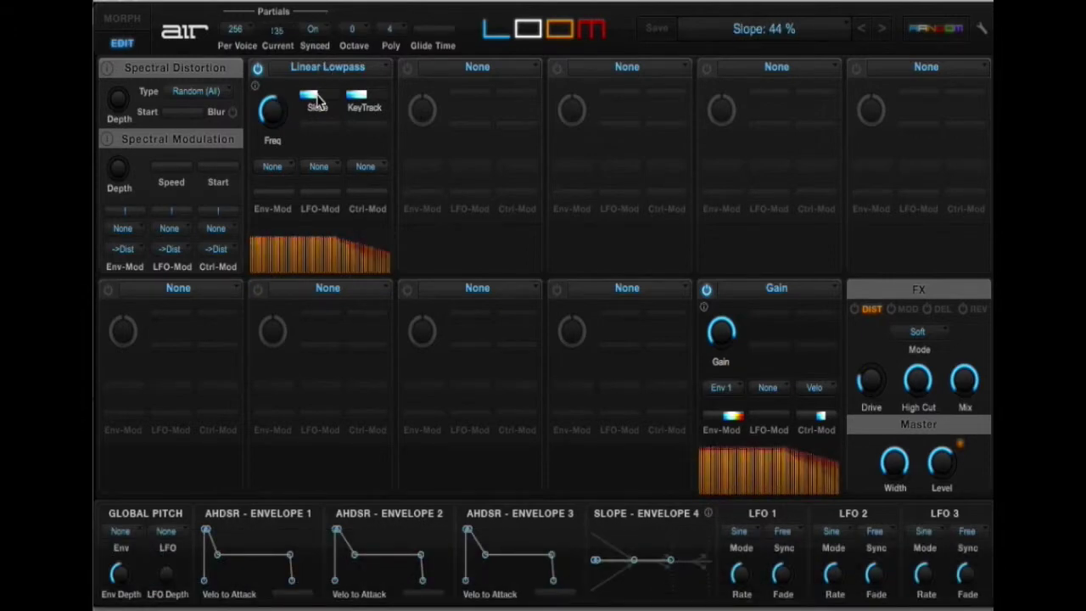
drag(288, 105, 309, 27)
mouse_move(291, 118)
mouse_down()
mouse_move(286, 178)
mouse_move(301, 17)
mouse_move(284, 178)
mouse_move(285, 110)
mouse_move(286, 128)
mouse_up()
Assign LFO1 as the Linear Lowpass module's LFO modulation source with a modulation depth of +62%.
click(319, 166)
click(314, 194)
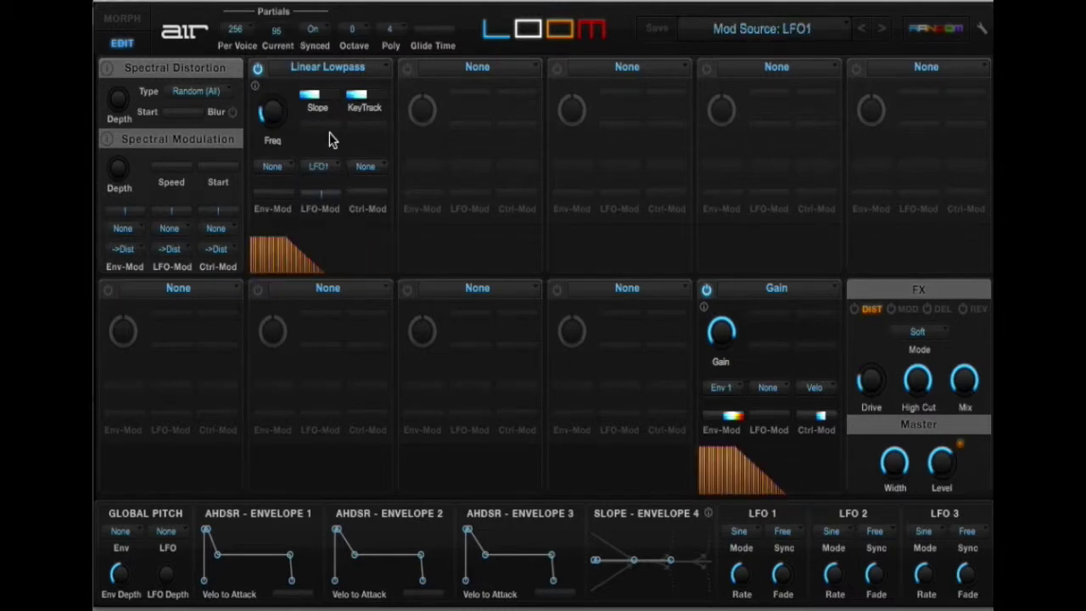
drag(329, 197, 331, 193)
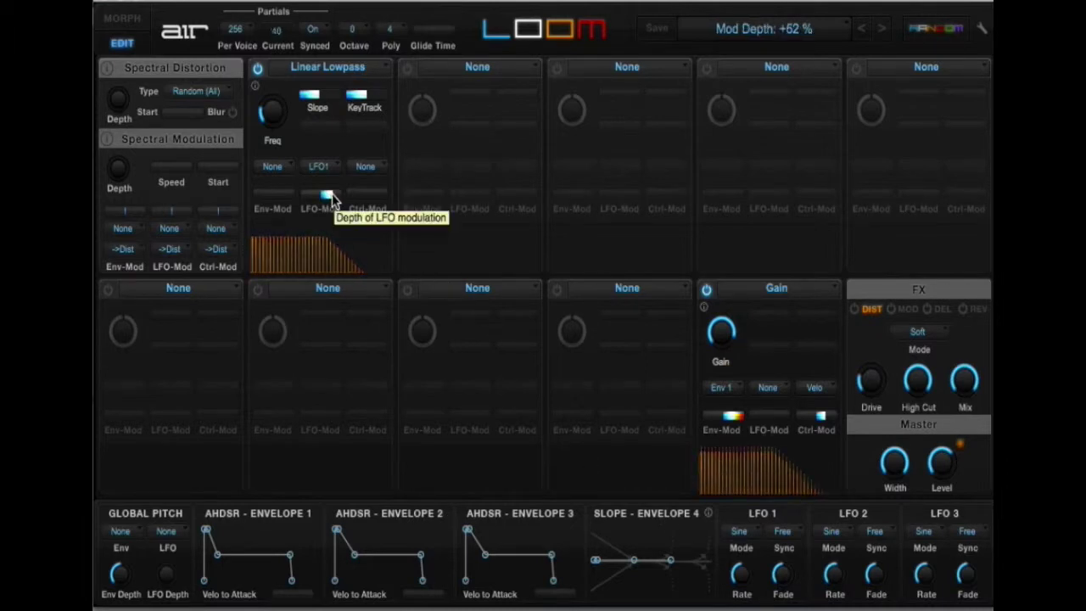
Load the Moving Filter module in the first slot, lower its depth to 65%, and raise it to 98%.
click(314, 74)
click(431, 175)
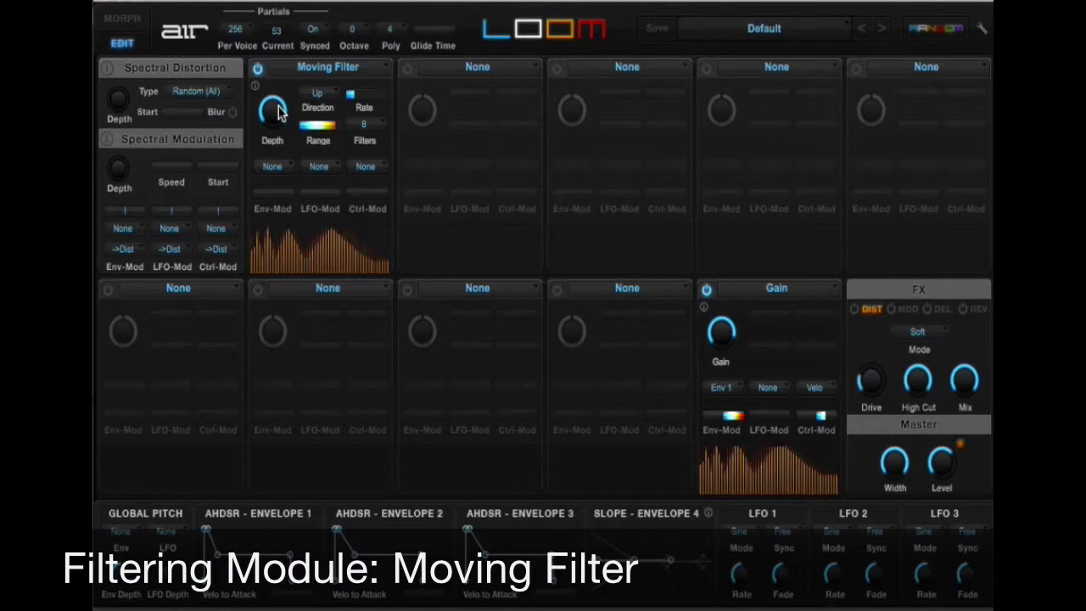
drag(280, 115, 277, 194)
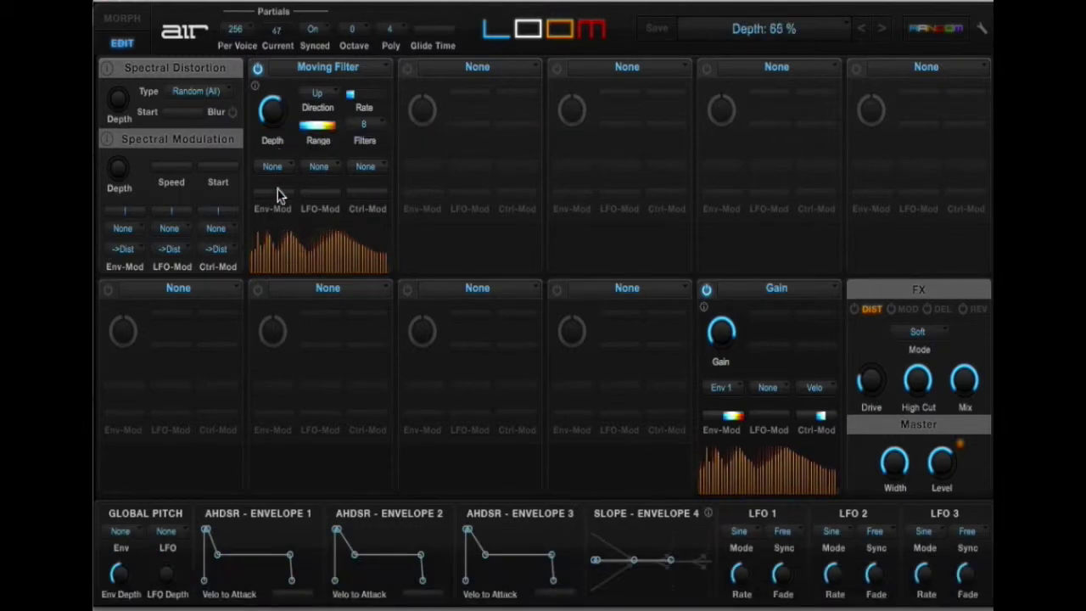
drag(270, 127, 273, 106)
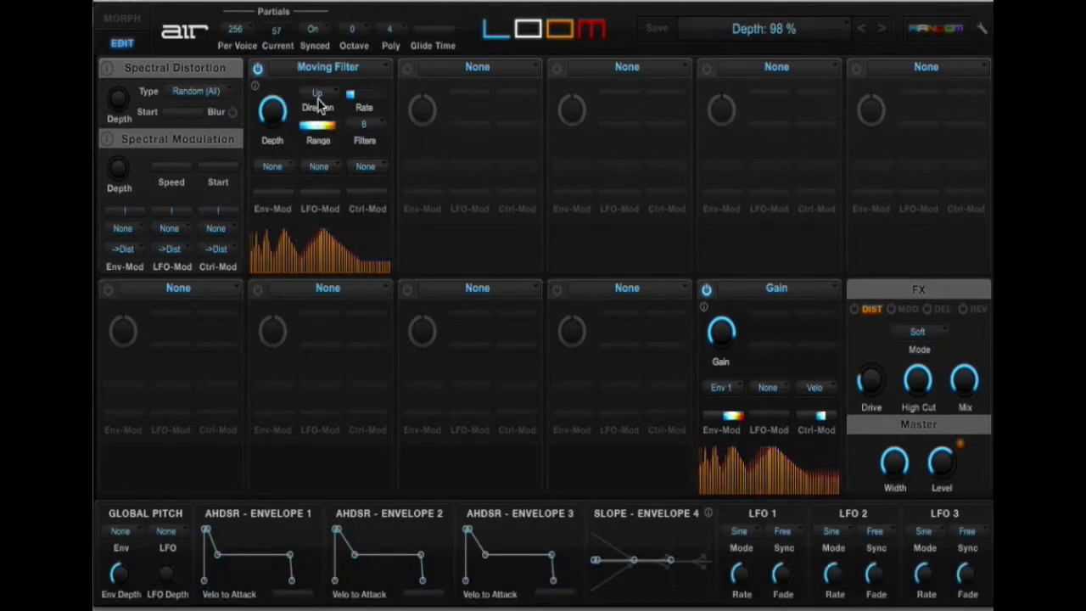
Set the Moving Filter's direction to Down, sweep its range back to 100%, and open the filter count choices.
click(317, 95)
click(314, 119)
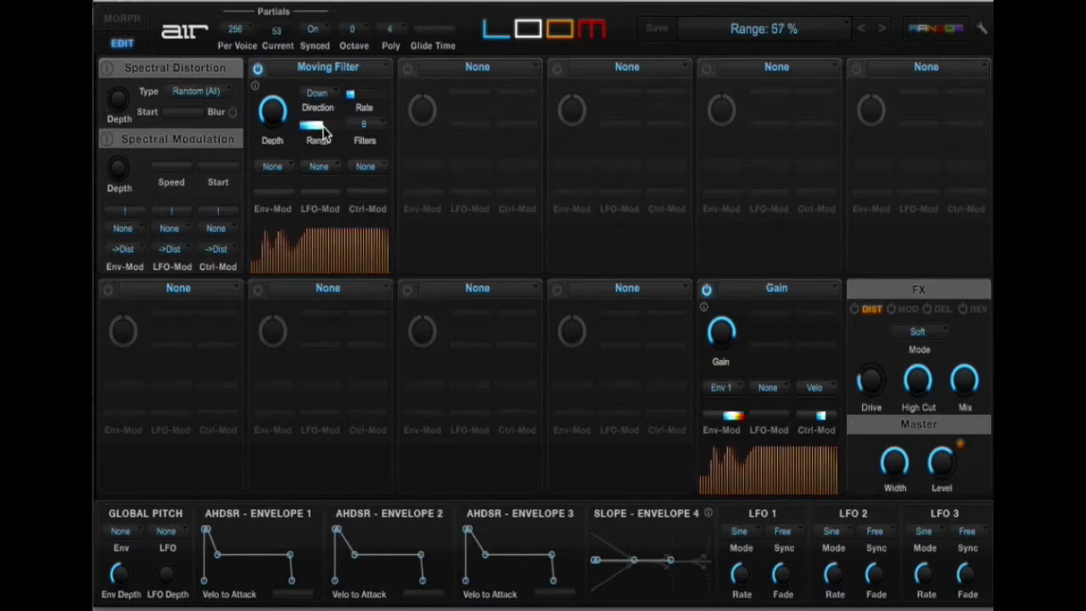
click(362, 125)
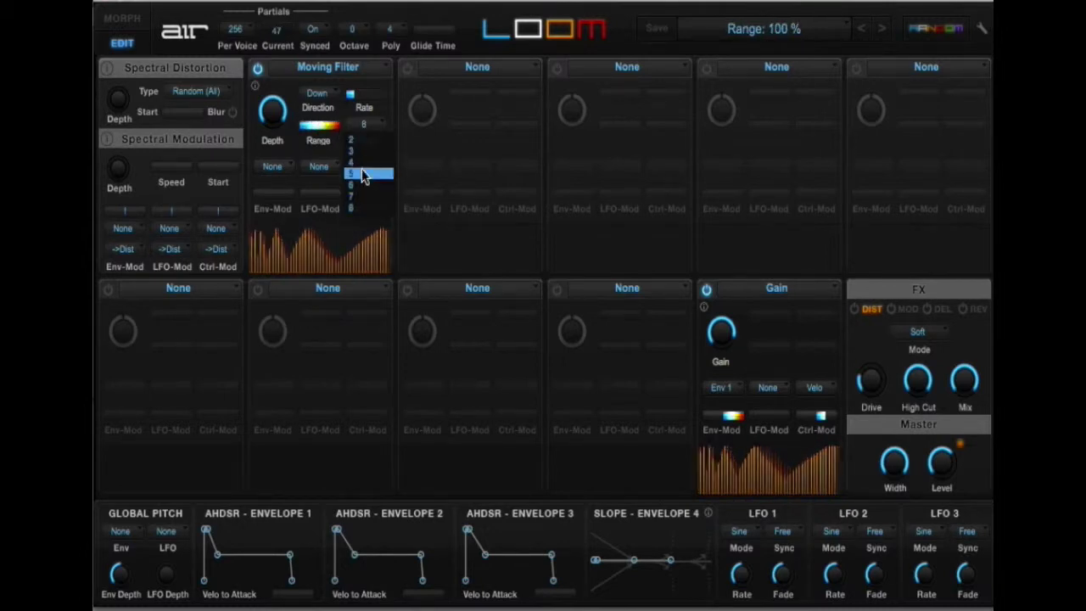
Try the Moving Filter with its direction Stopped, and switch the direction to Up/Down.
click(317, 95)
click(317, 93)
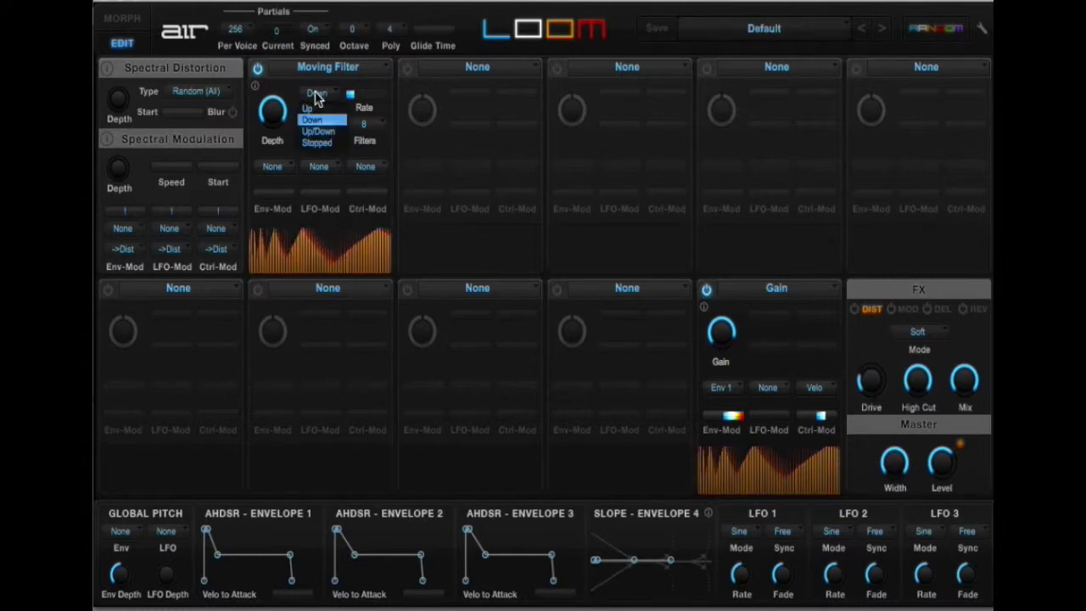
click(323, 143)
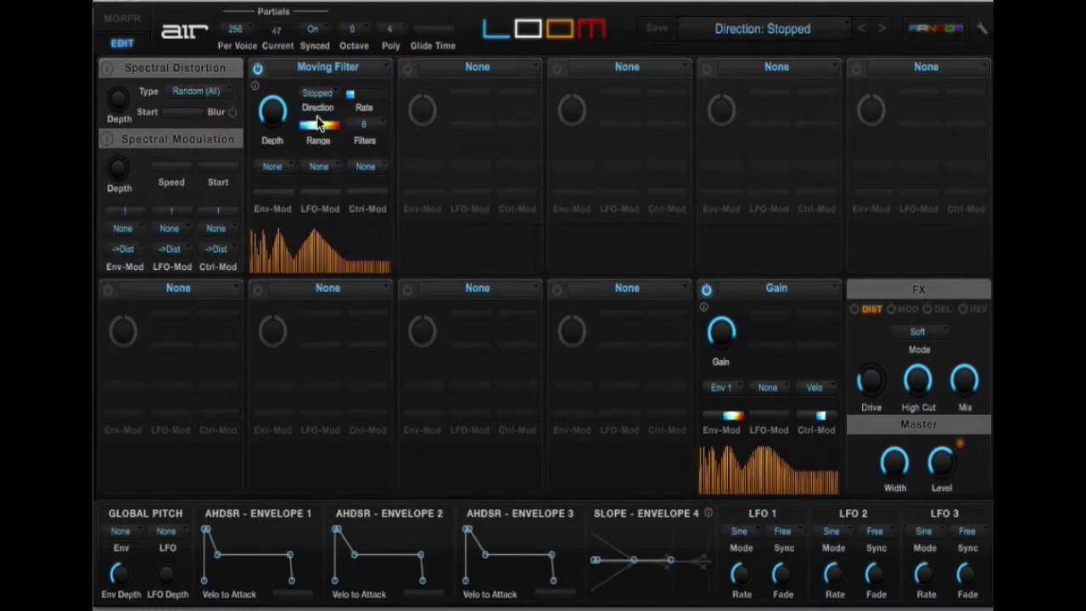
click(318, 94)
click(325, 131)
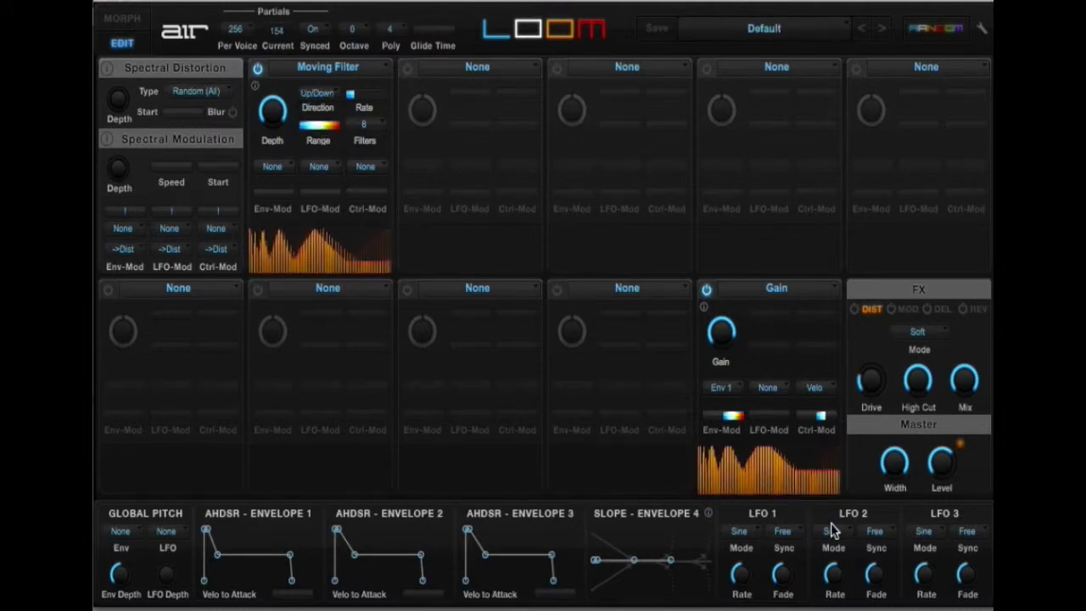
Assign LFO1 as the Moving Filter's LFO modulation source with a modulation depth of +57%.
click(328, 167)
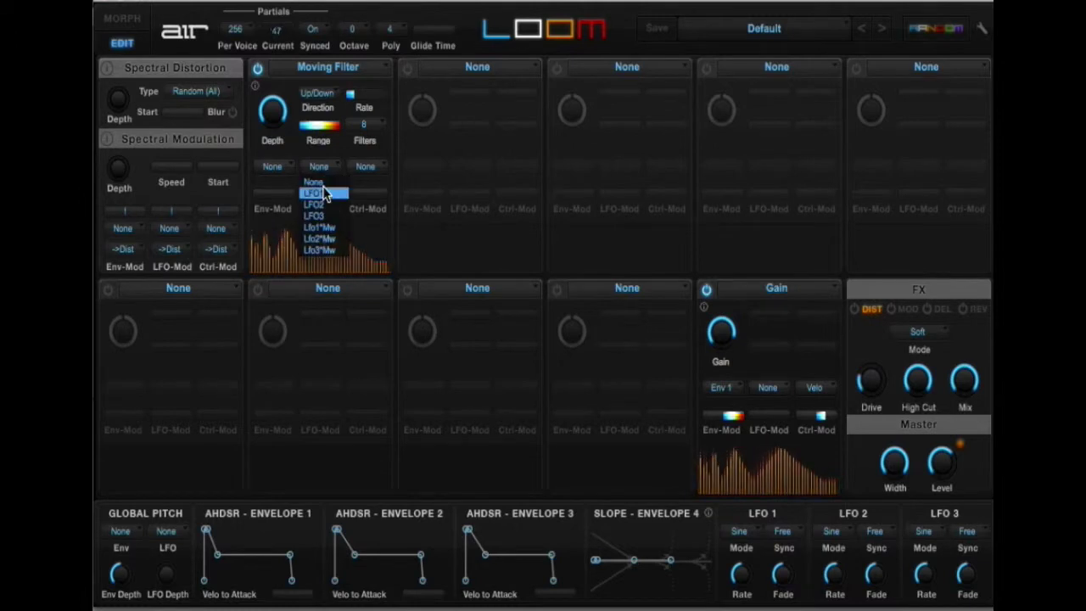
click(314, 194)
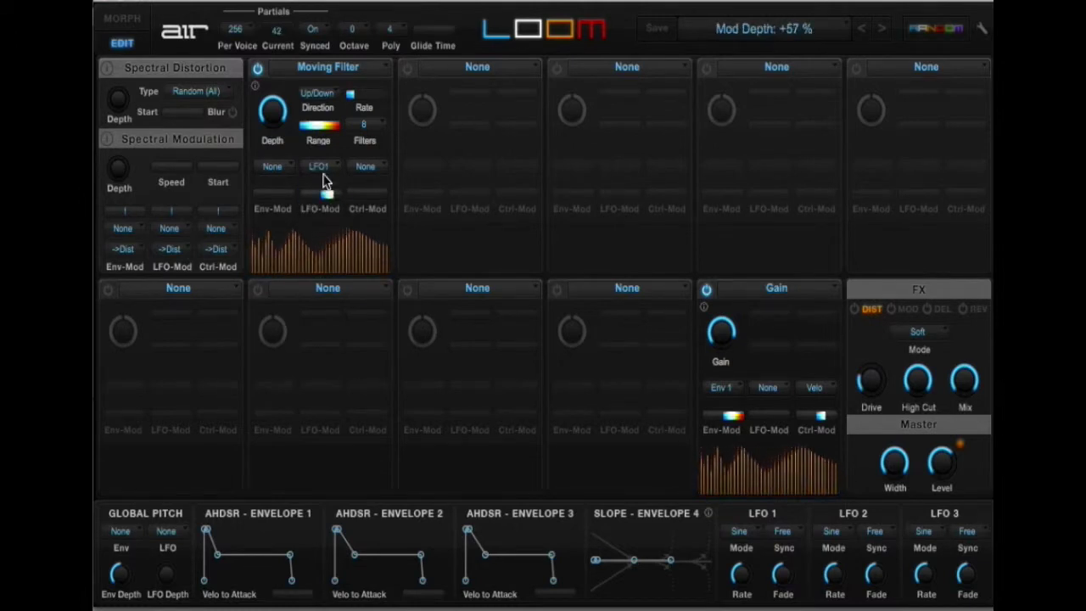
click(322, 178)
click(291, 181)
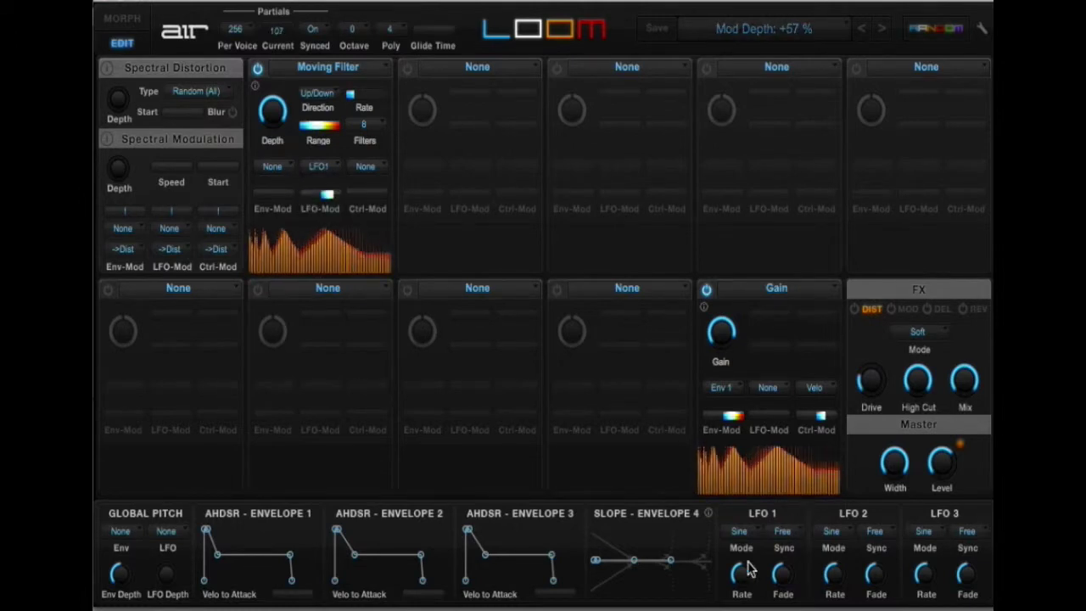
Raise LFO 1's rate to 12.96 Hz, view the spectrum on the Morph page, and return to the Edit page.
drag(751, 577, 750, 533)
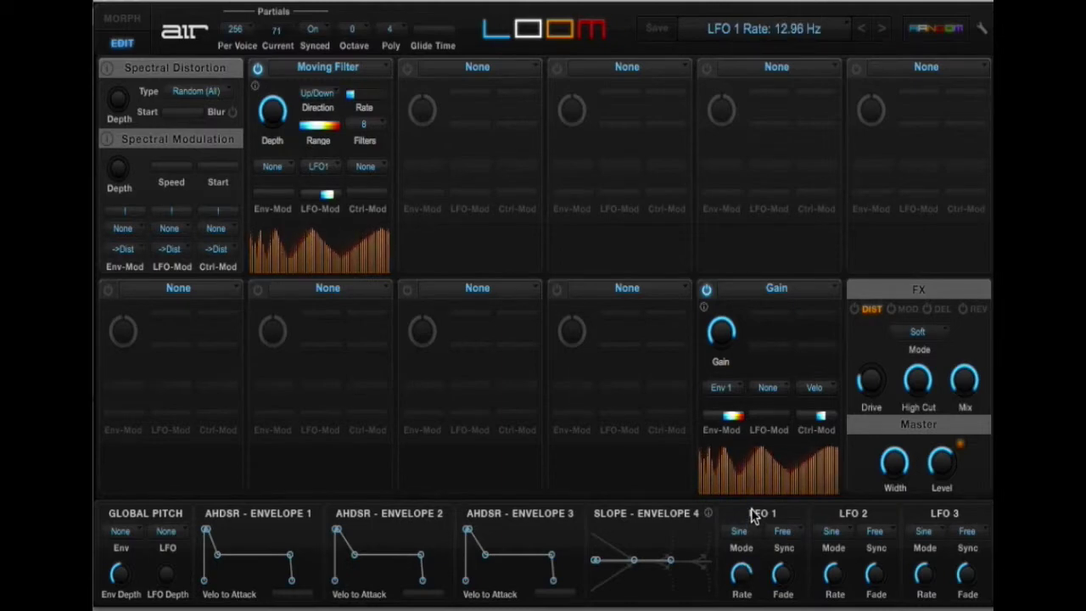
click(127, 22)
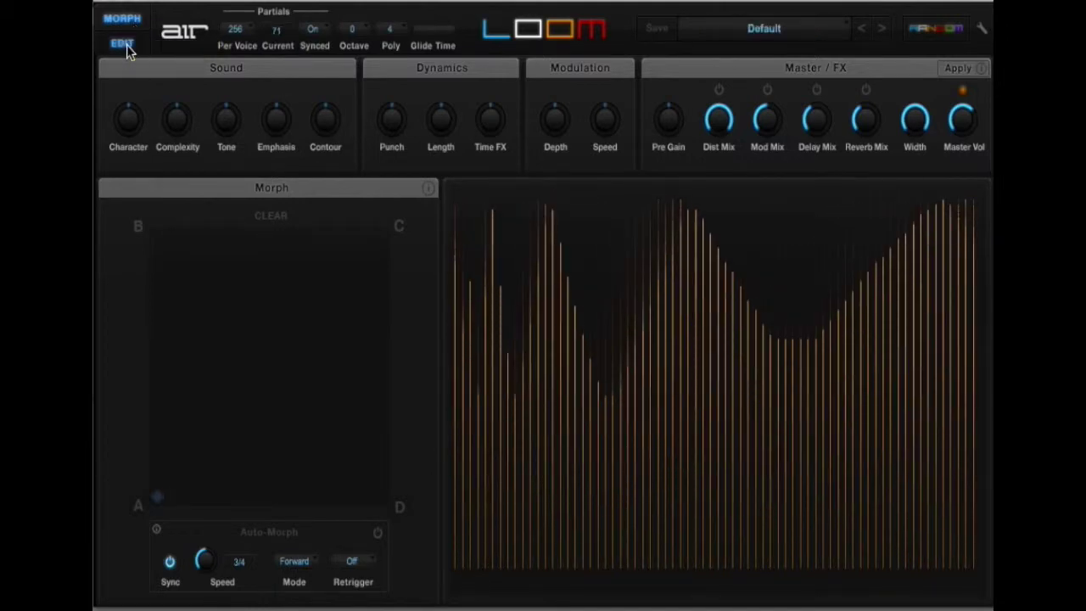
click(125, 44)
Sweep the Moving Filter's depth down to 39% and up to 87%, and set its LFO modulation source to None.
drag(267, 112, 266, 158)
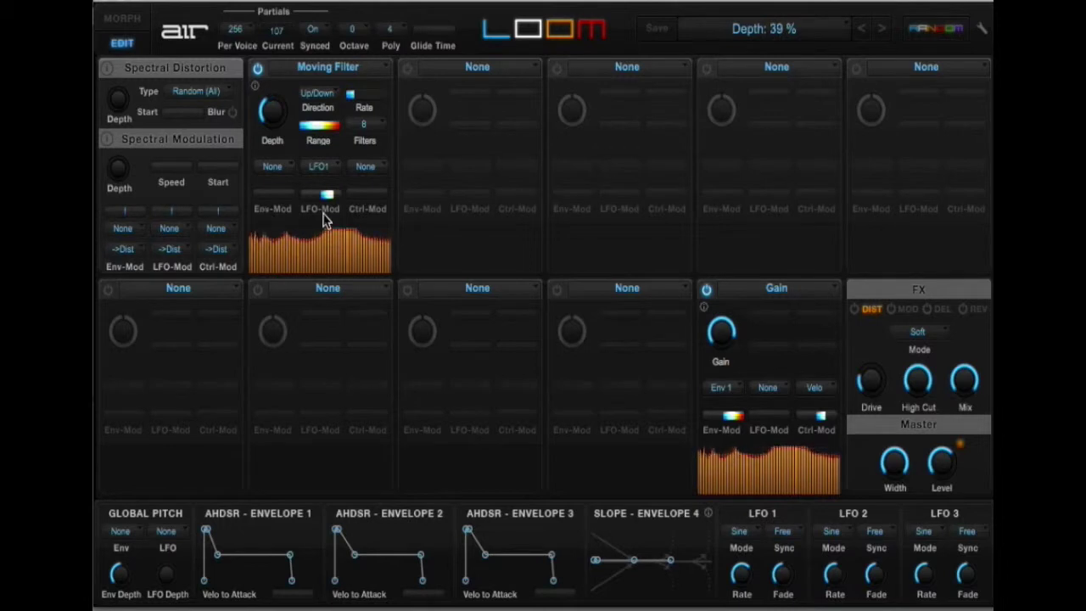
drag(264, 117, 276, 102)
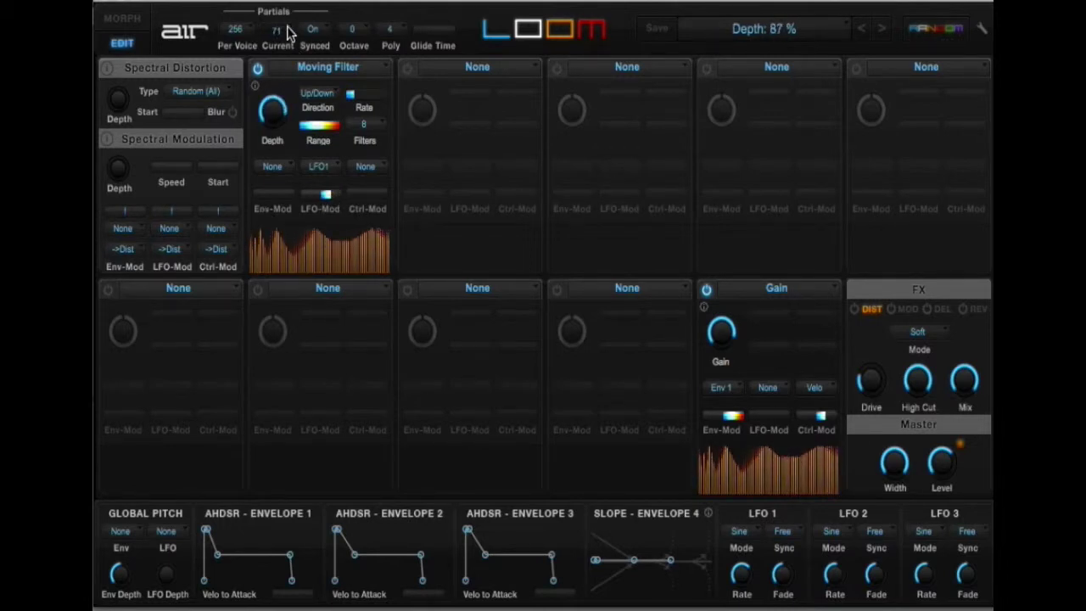
click(318, 166)
click(316, 184)
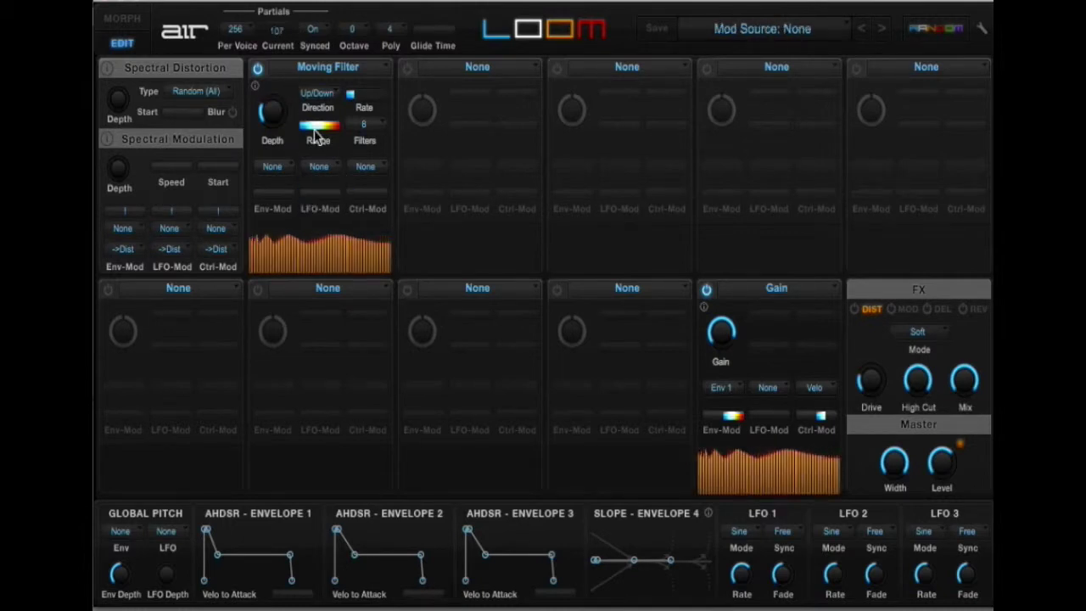
Replace the Moving Filter with the Detuned effect module and sweep its detune up, then down to 52%.
click(318, 68)
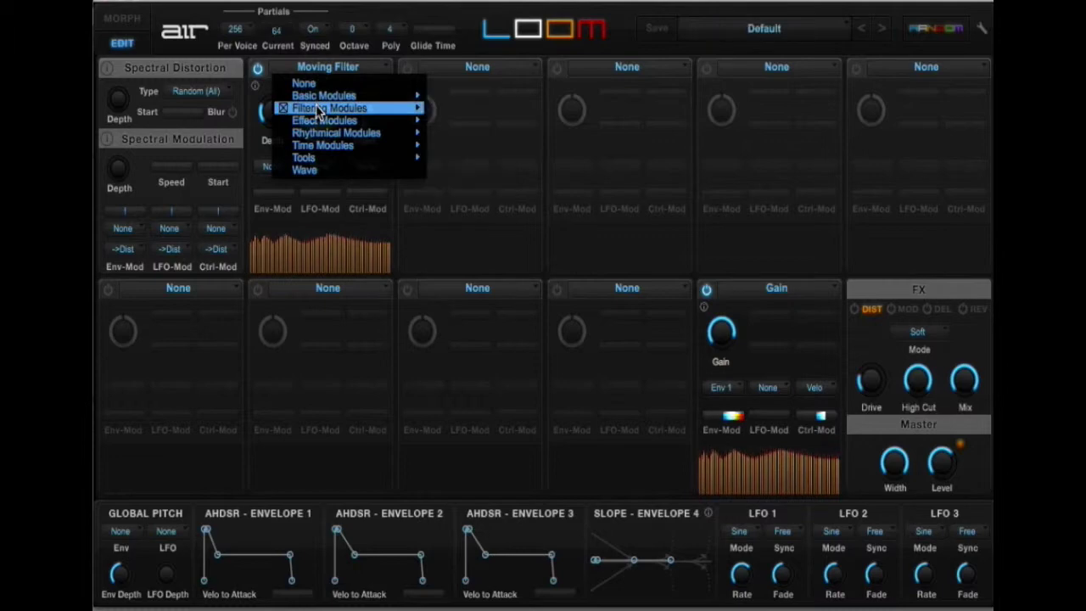
click(304, 76)
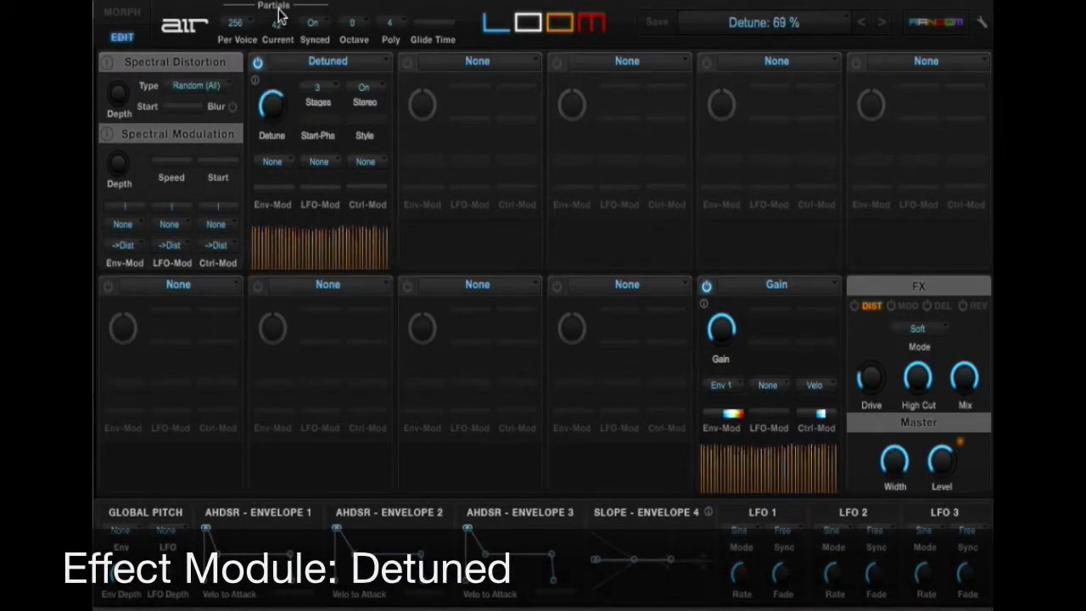
drag(272, 103, 273, 90)
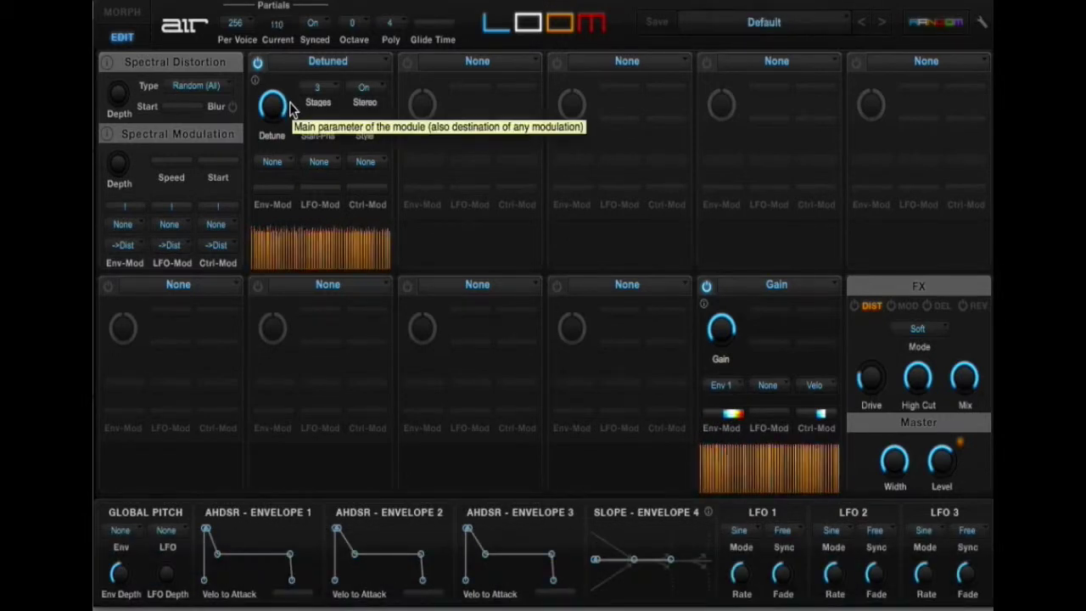
drag(283, 112, 277, 118)
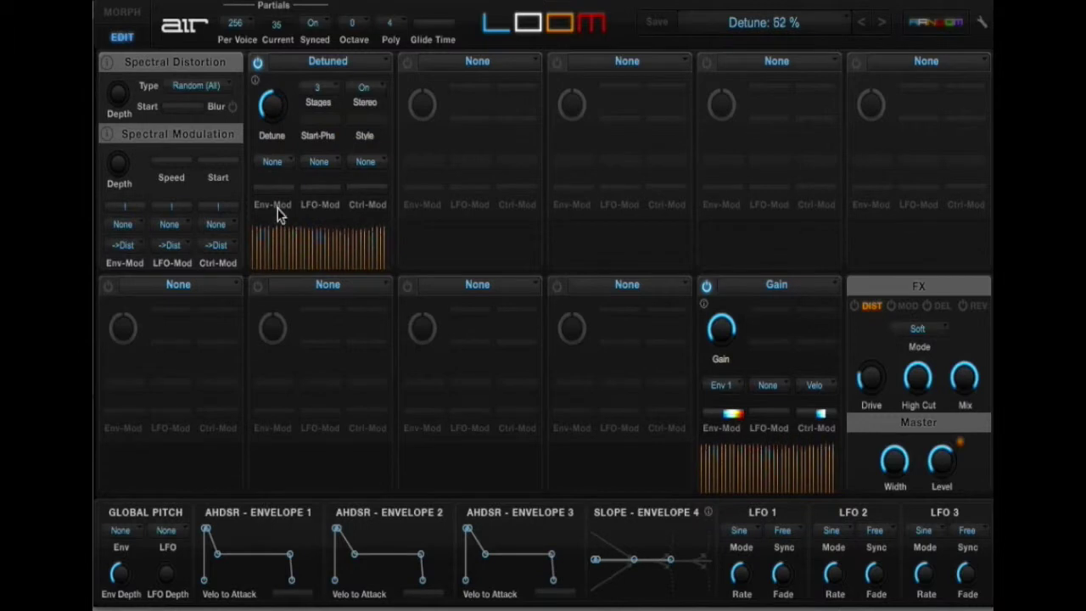
Sweep the Detuned module's detune, reaching 90%, while trying one stage and setting the stages to 2.
drag(268, 323, 305, 163)
drag(318, 103, 280, 116)
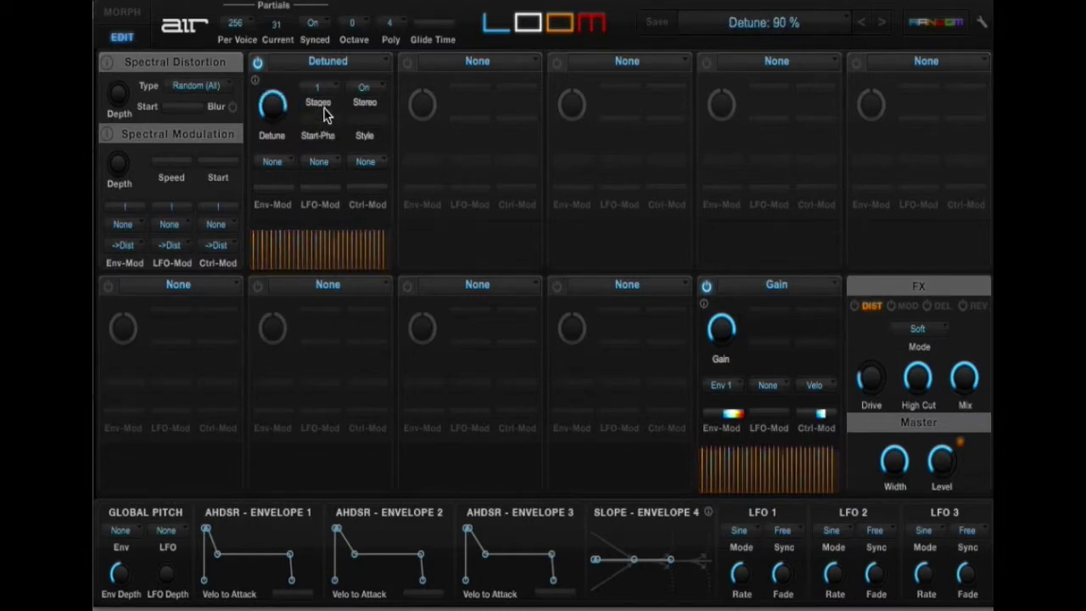
click(319, 95)
click(317, 114)
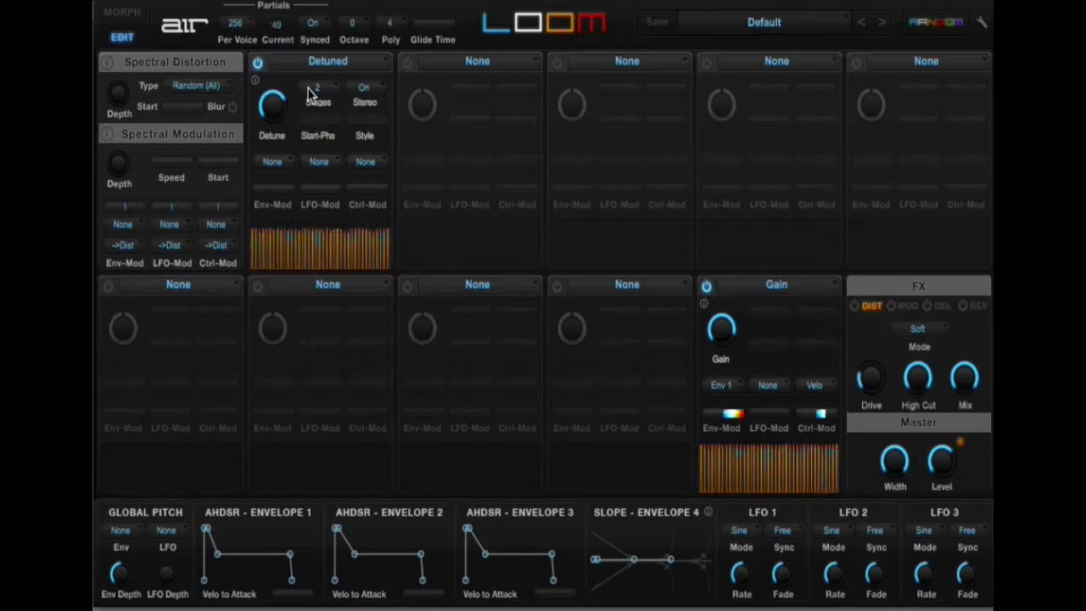
drag(280, 100, 269, 123)
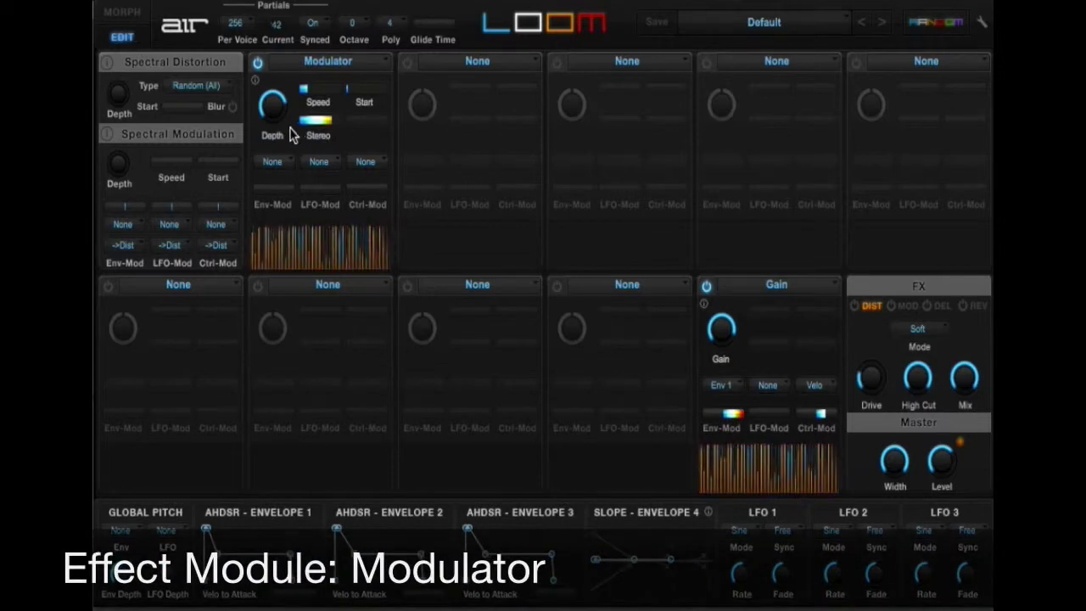
Raise the Modulator's depth, set its speed to 56%, and check the spectrum on the Morph page.
drag(278, 119, 316, 90)
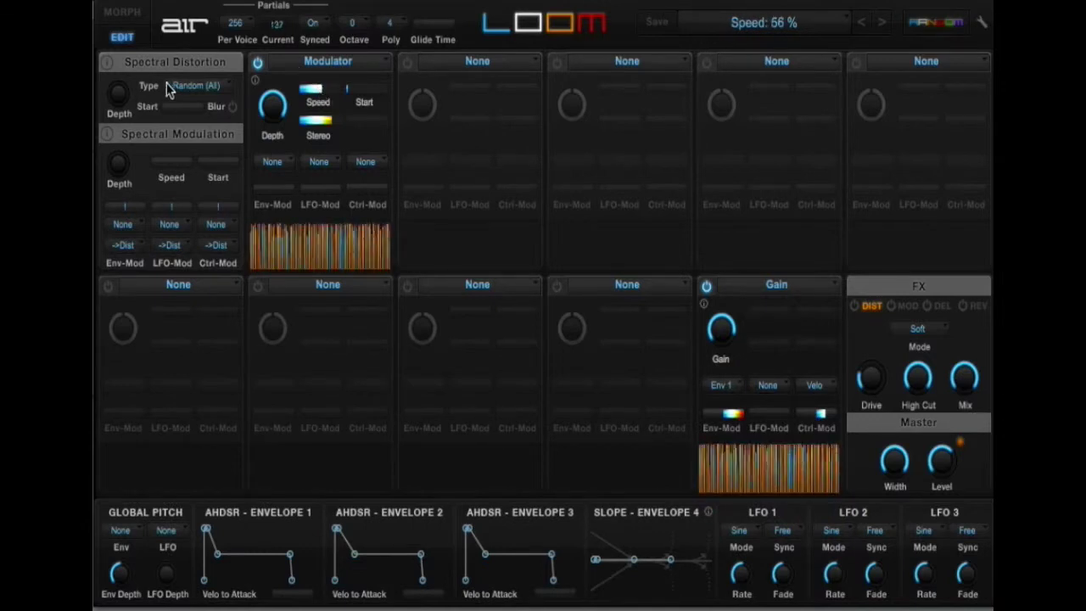
click(132, 32)
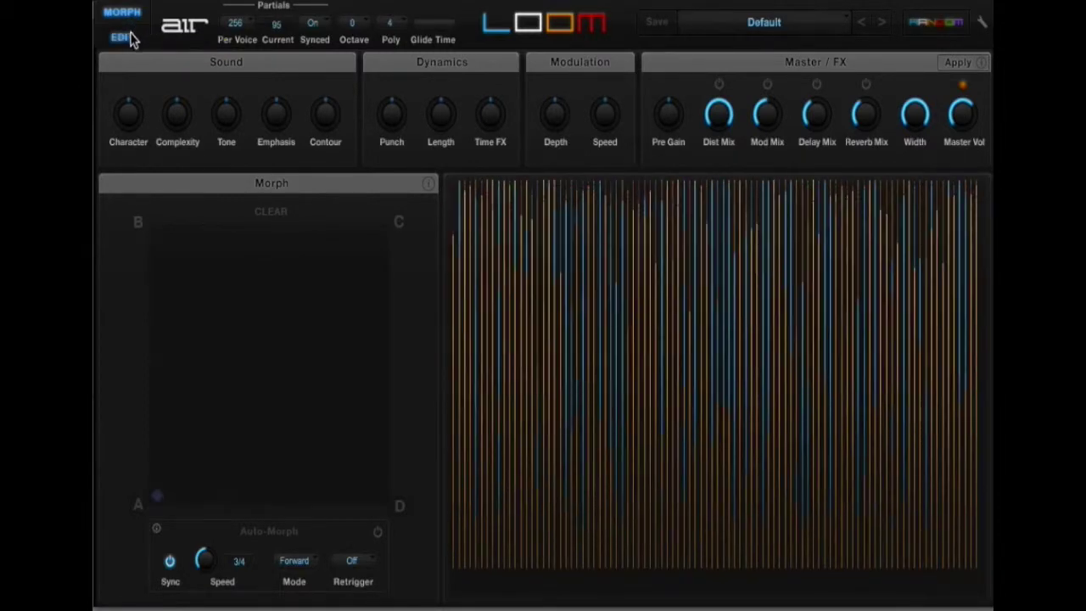
click(122, 36)
Set the Modulator's start to 62, sweep its depth down and up to 98%, and check the Morph page spectrum.
mouse_move(280, 140)
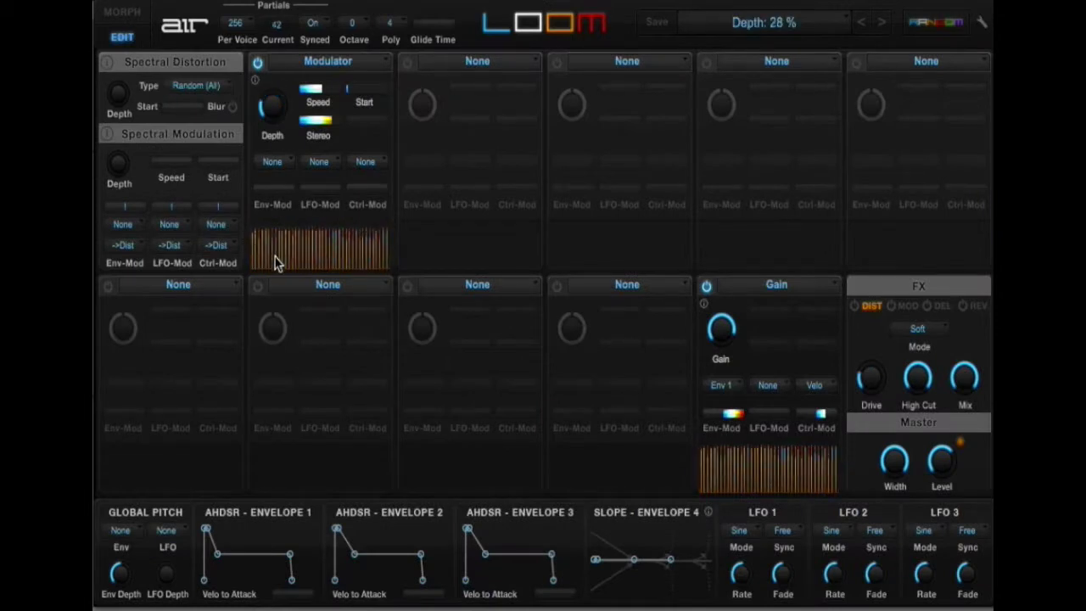
drag(347, 89, 358, 93)
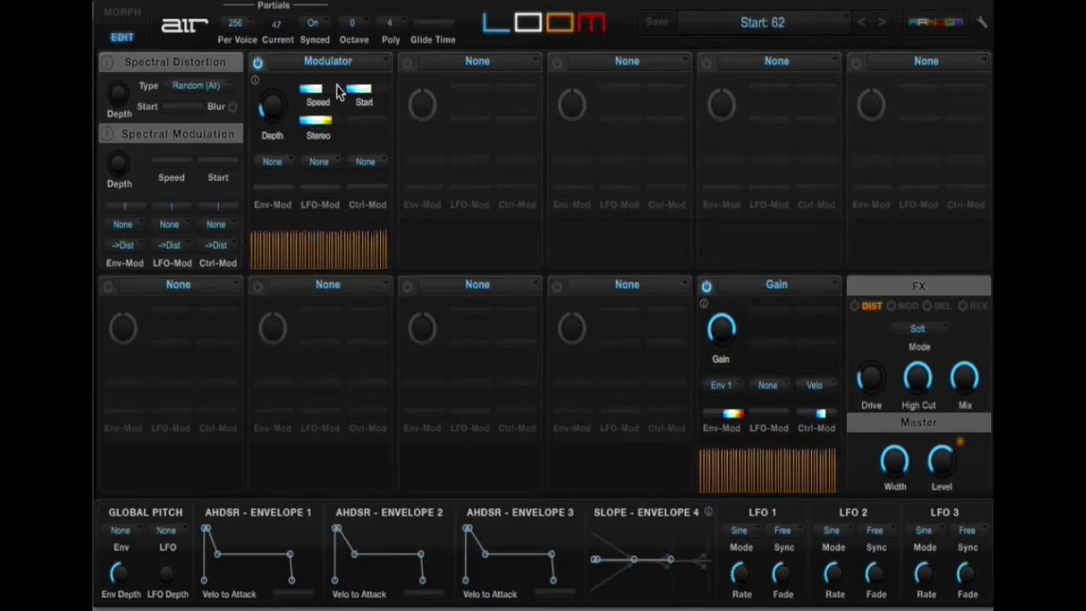
drag(295, 6, 296, 0)
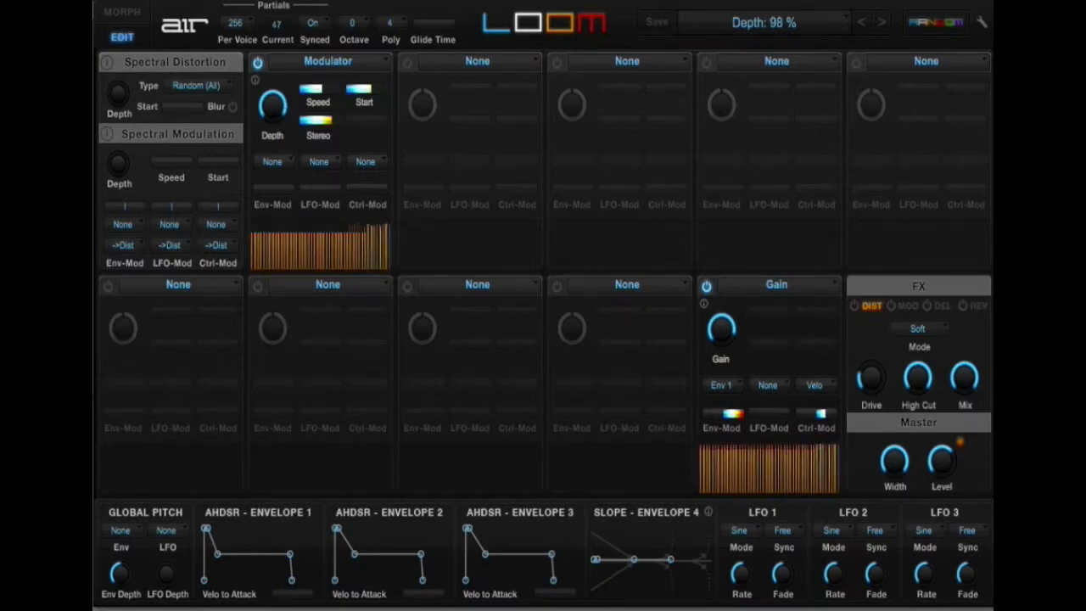
click(129, 14)
click(122, 37)
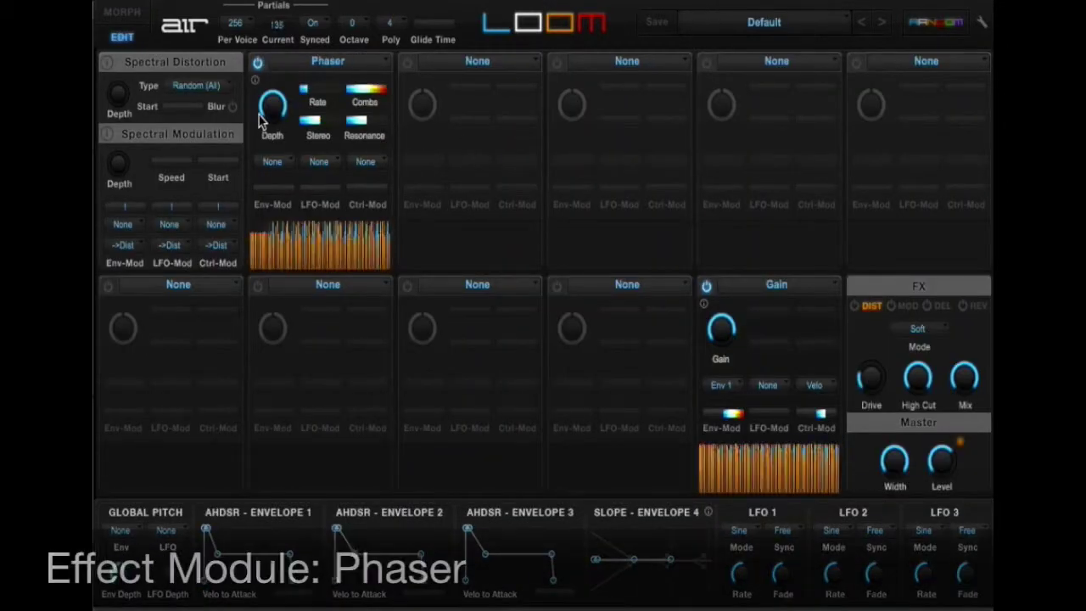
Raise the Phaser's rate and resonance, set its depth to 92%, and check the spectrum on the Morph page.
mouse_move(271, 123)
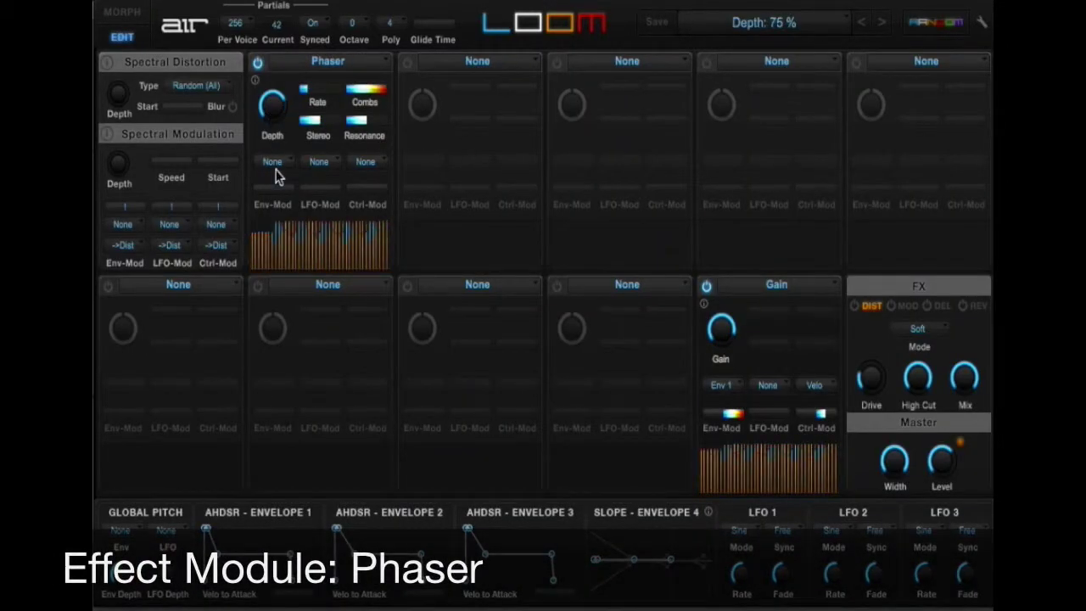
drag(309, 93, 343, 110)
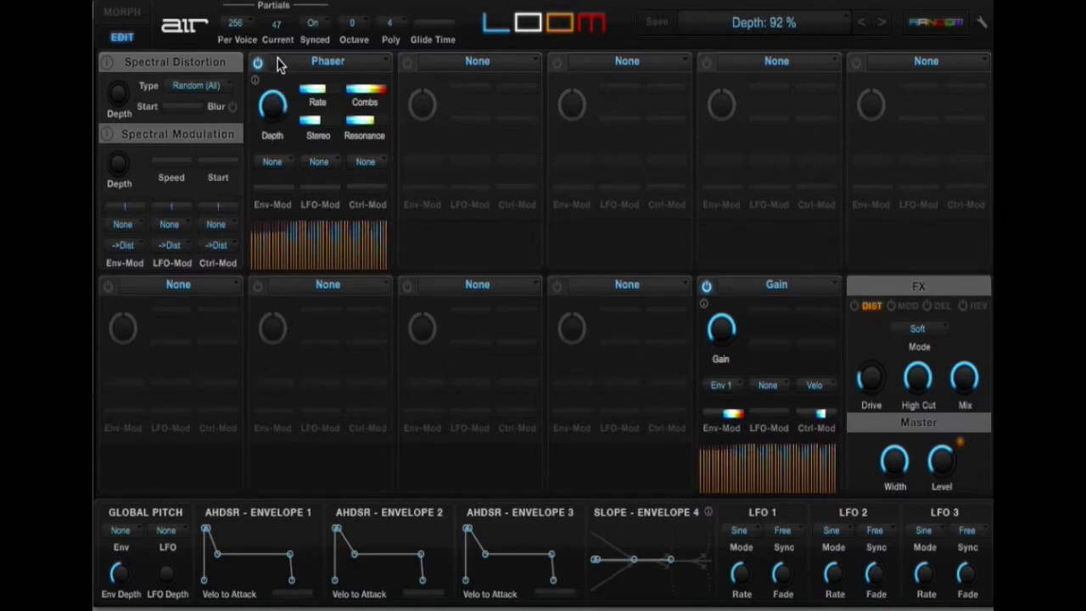
click(121, 15)
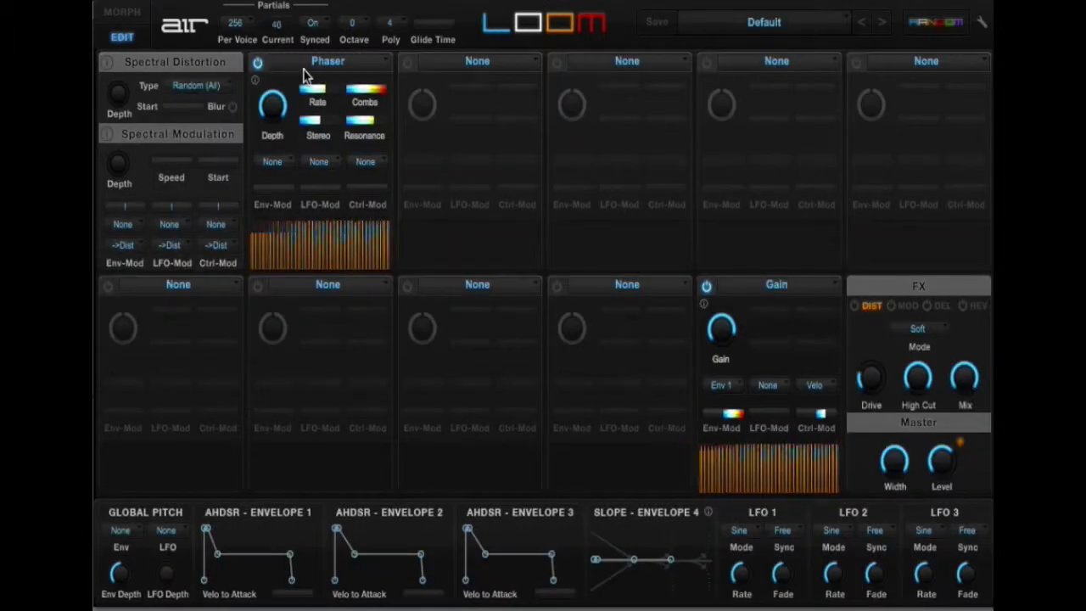
Replace the Phaser with the Stereo effect module and set its start to 61.
click(308, 67)
mouse_move(317, 104)
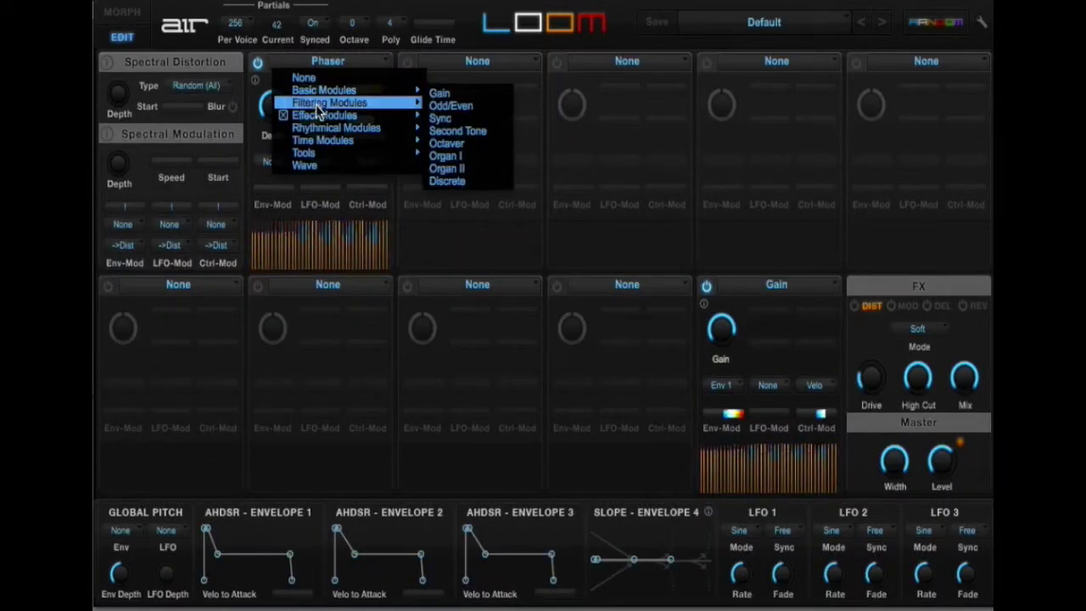
click(445, 153)
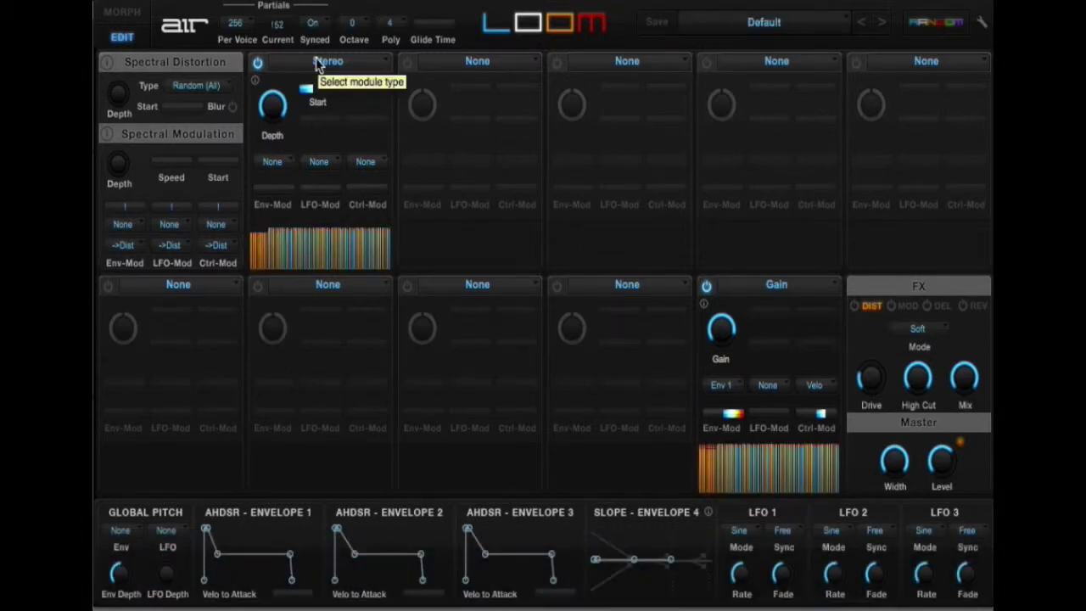
drag(320, 85, 320, 73)
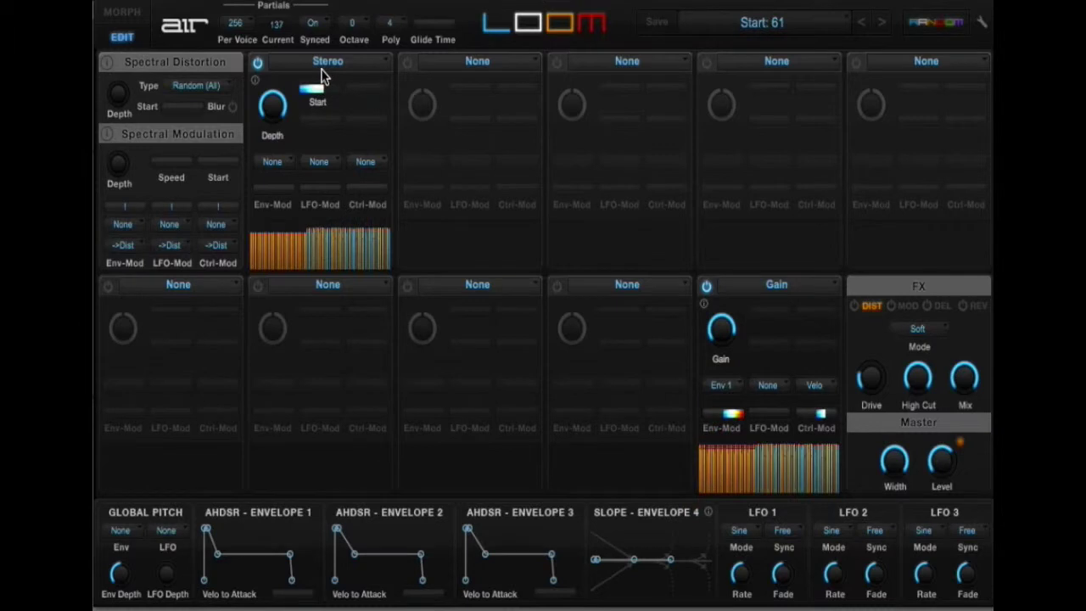
Replace the Stereo module with Pan, narrow its start and end frequency range, and sweep the pan to +100% and back down.
click(321, 65)
click(468, 164)
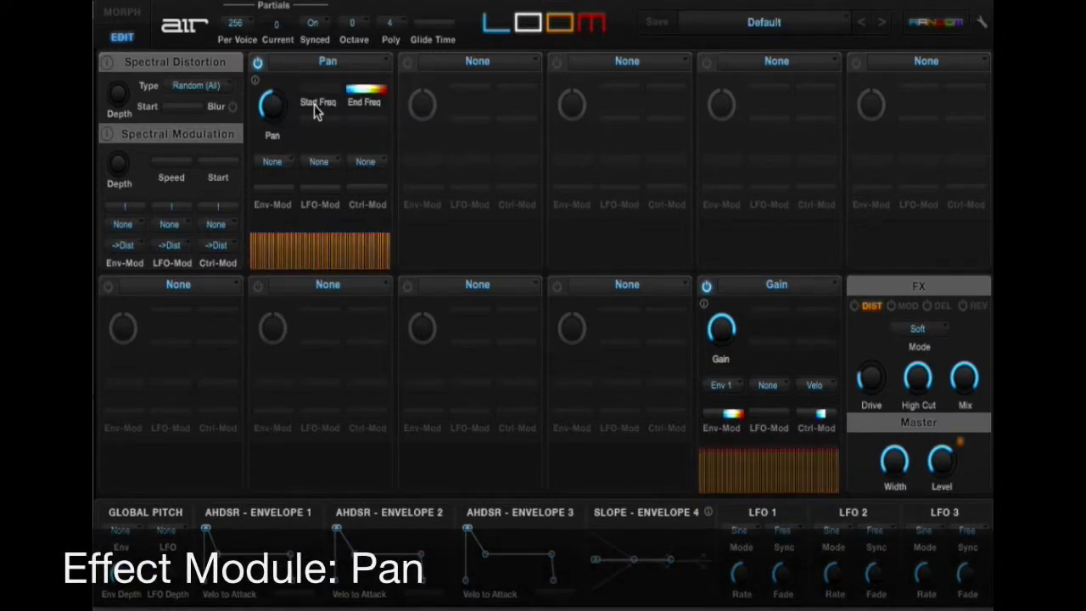
drag(314, 107, 360, 81)
drag(261, 116, 285, 54)
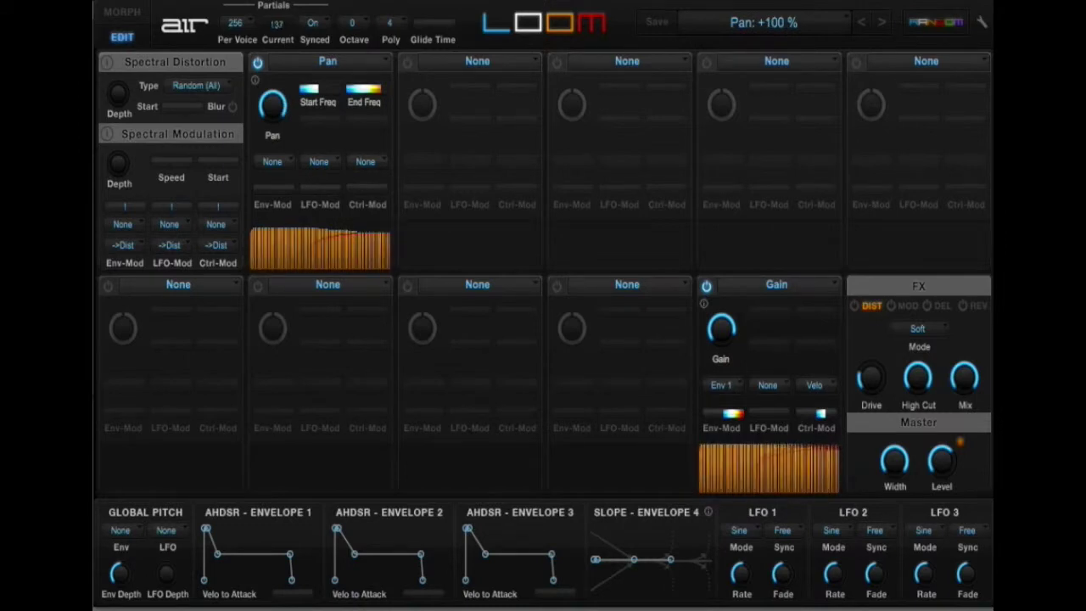
drag(291, 7, 293, 125)
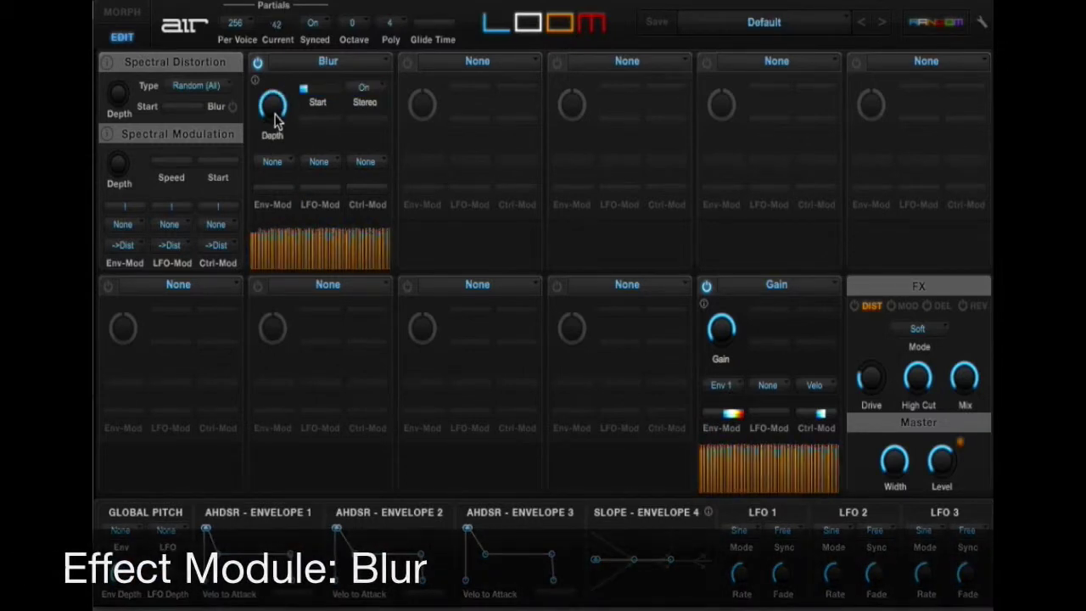
Sweep the Blur module's depth between 100% and 79%, trying a start of 1 before raising the start slightly.
drag(271, 107, 273, 141)
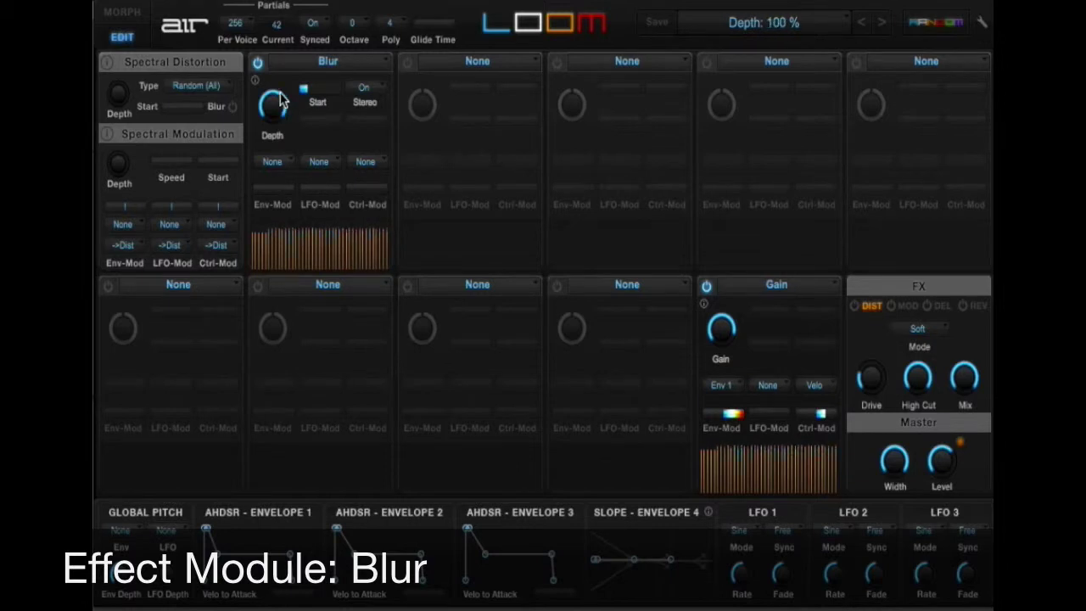
mouse_move(306, 89)
mouse_down()
mouse_move(323, 91)
mouse_move(322, 102)
mouse_move(304, 102)
mouse_up()
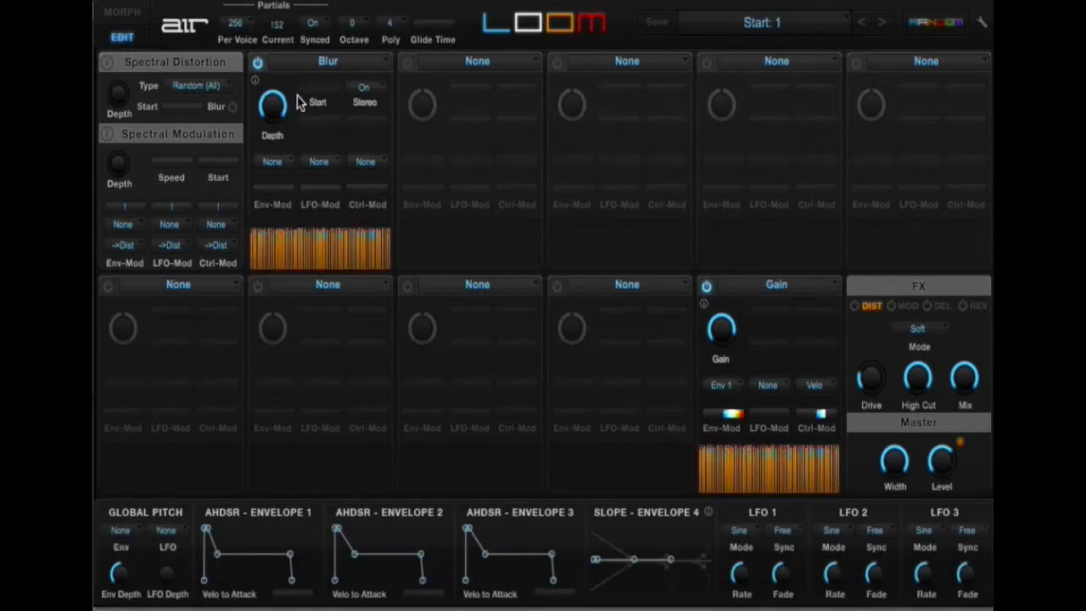
drag(312, 102, 307, 102)
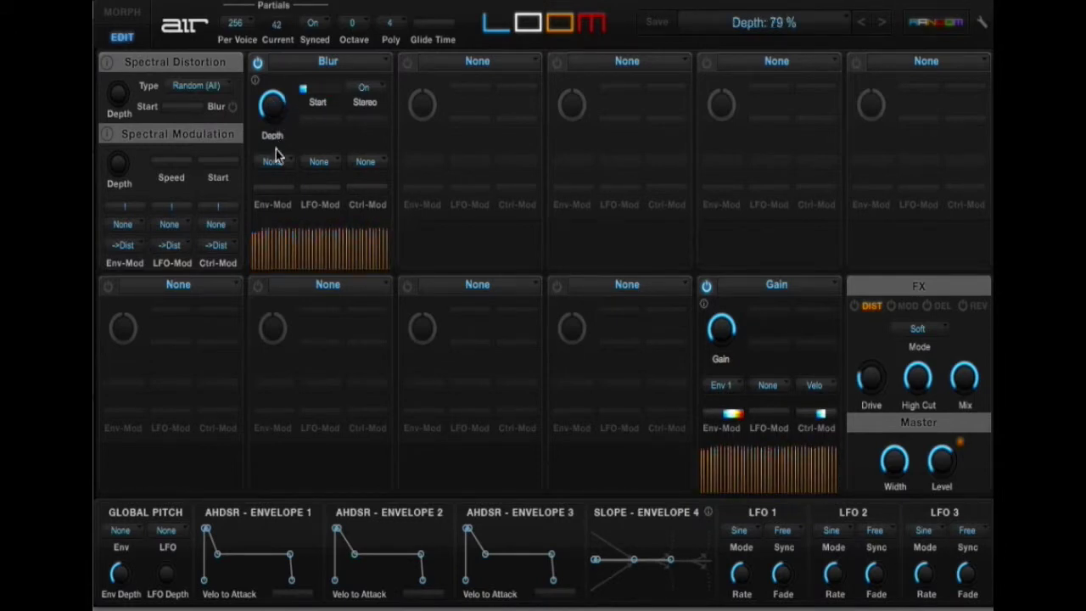
drag(276, 185, 276, 176)
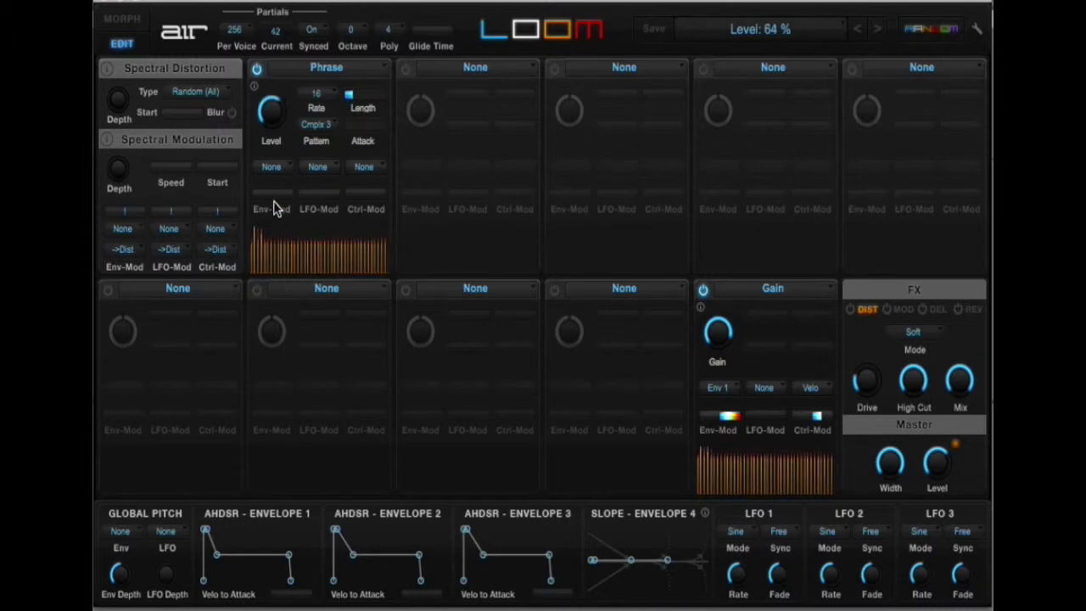
Set the Phrase module's rate to 32 and sweep its length up past 50%, then back down to 21%.
click(316, 96)
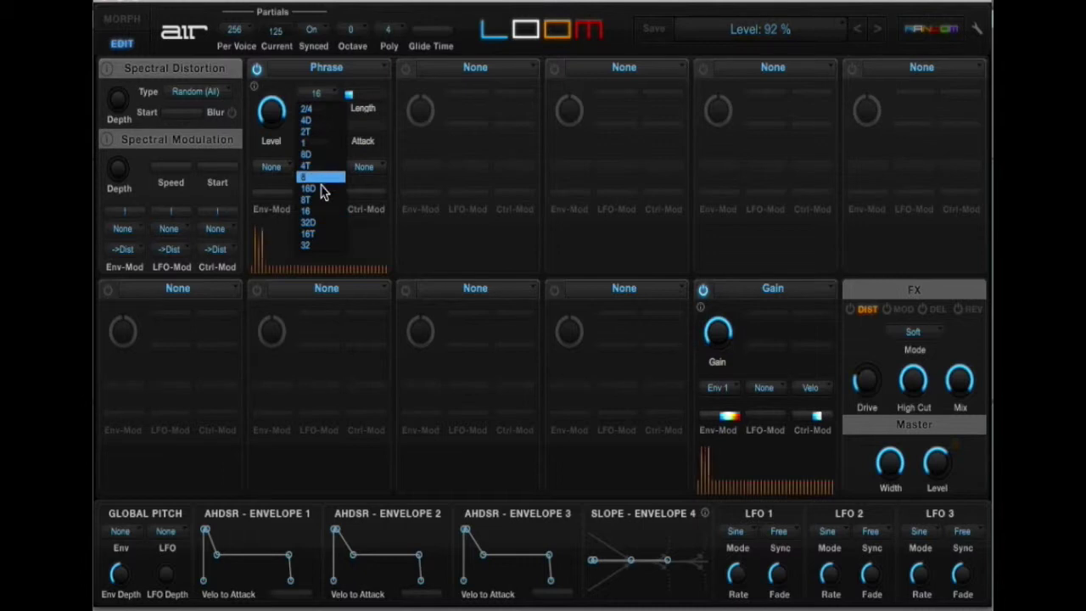
click(316, 245)
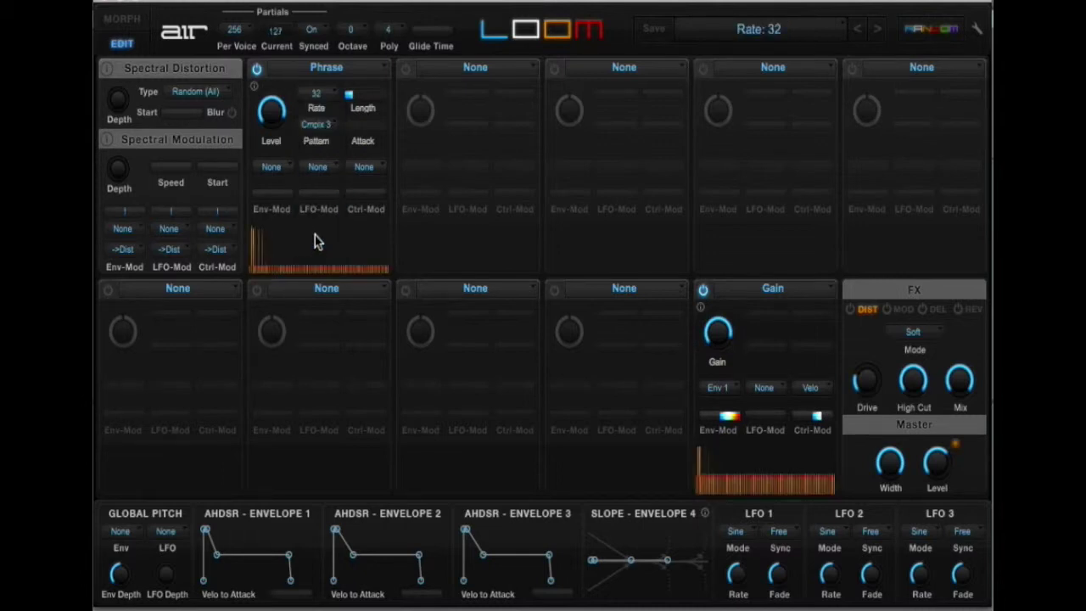
mouse_move(356, 99)
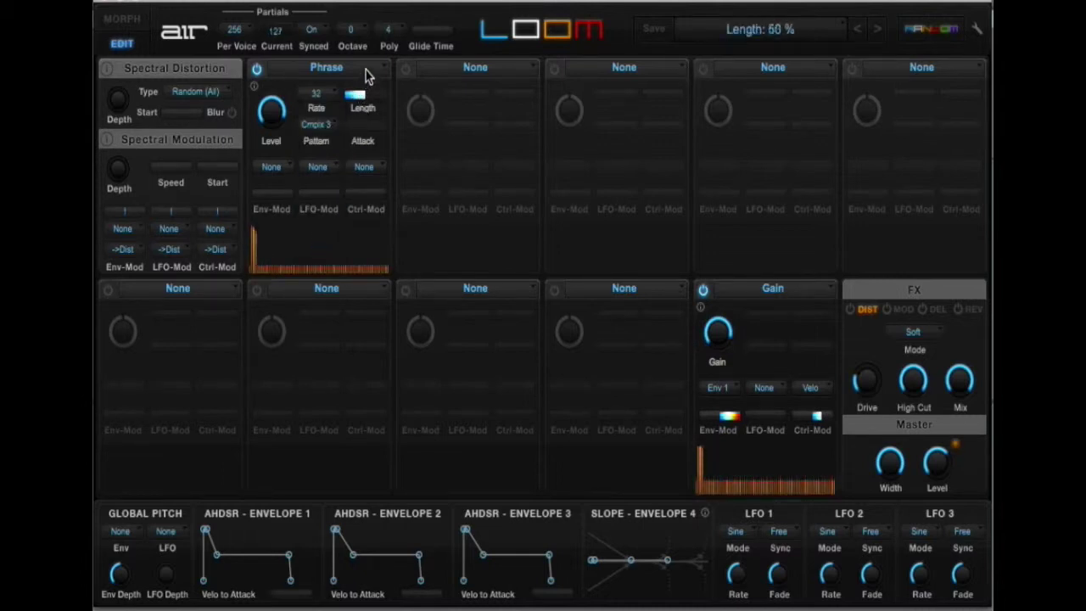
drag(378, 68, 344, 98)
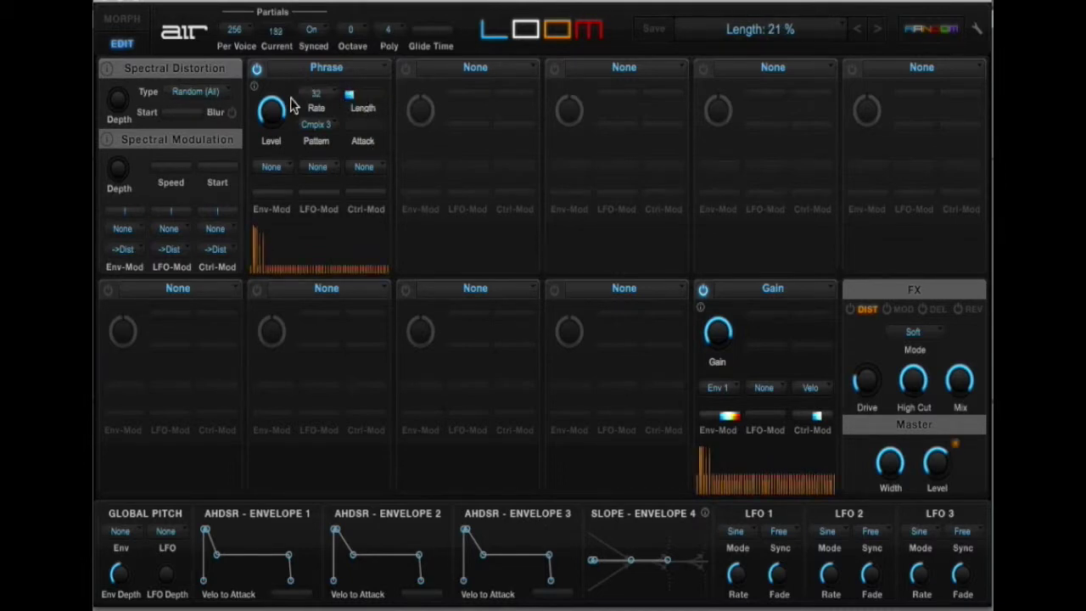
Change the Phrase rate to 16D, set its level to 100%, and check the spectrum on the Morph page.
click(316, 98)
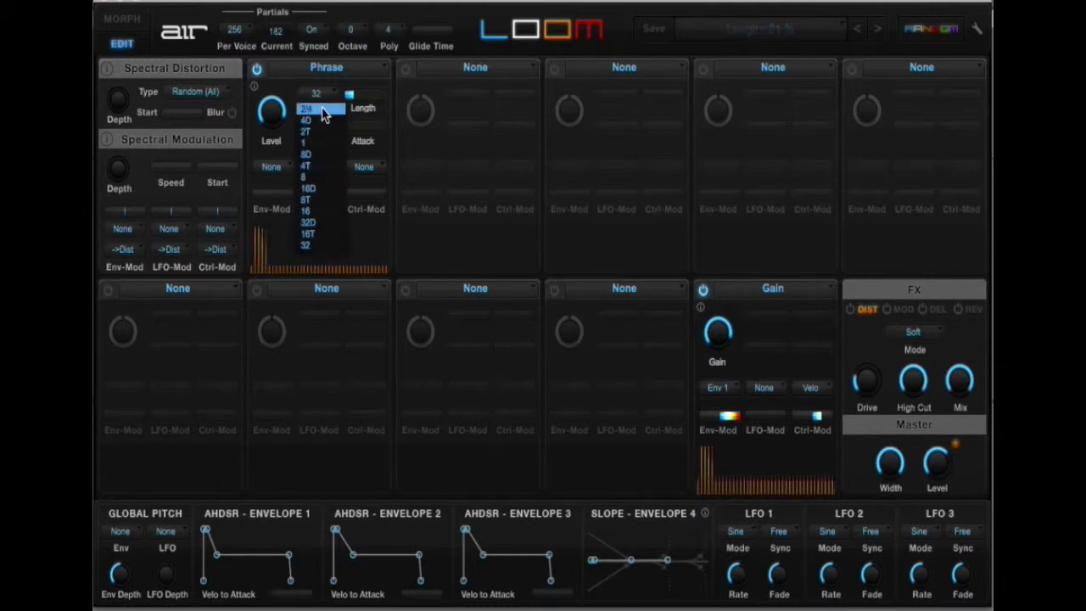
click(310, 188)
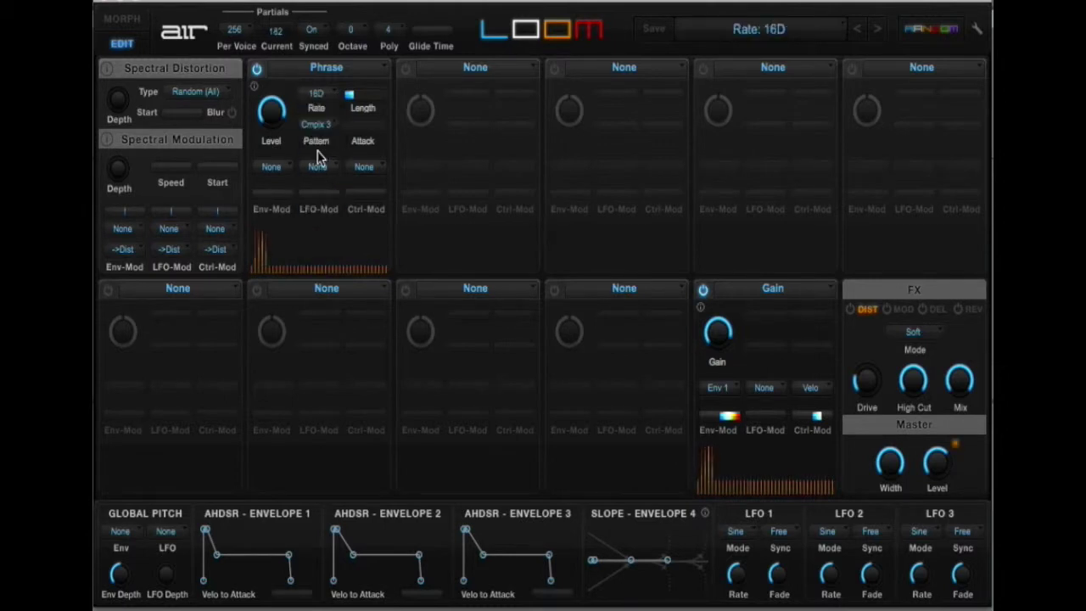
click(123, 21)
click(124, 49)
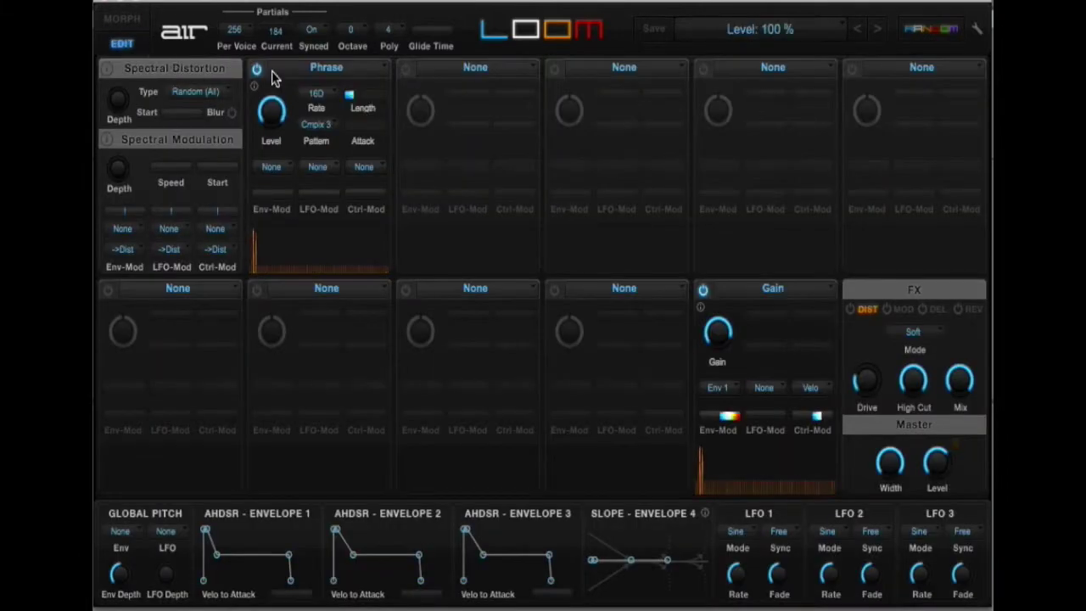
click(126, 22)
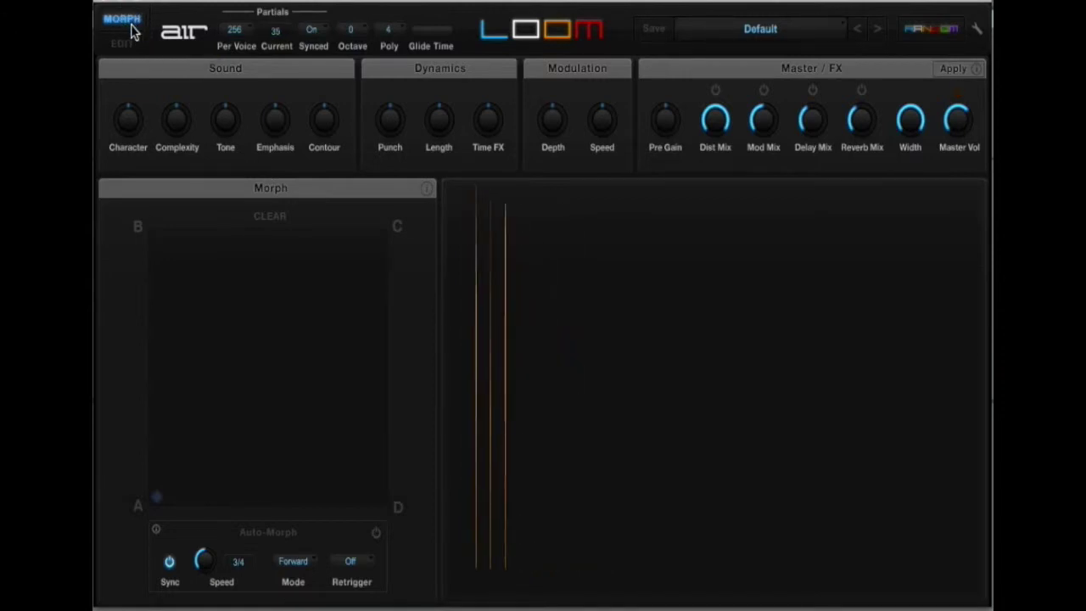
click(123, 43)
mouse_move(272, 129)
mouse_down()
mouse_move(263, 187)
mouse_move(270, 110)
mouse_up()
Try the Oct 2 pattern in the Phrase module with a slight attack, reset the attack to 0%, and choose the Down 4 pattern.
click(325, 138)
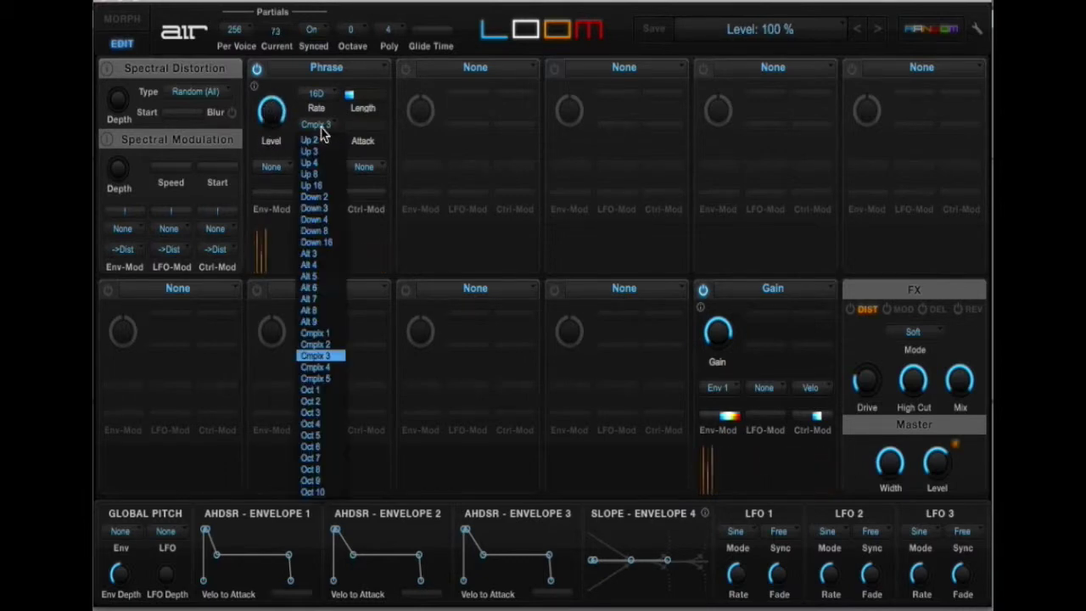
click(316, 399)
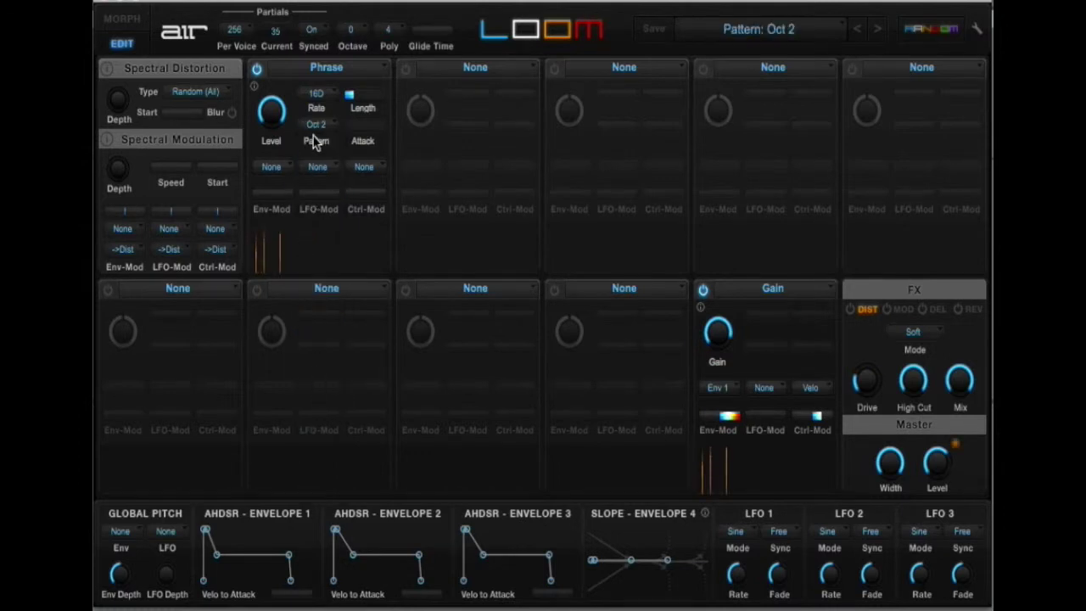
drag(338, 138, 348, 136)
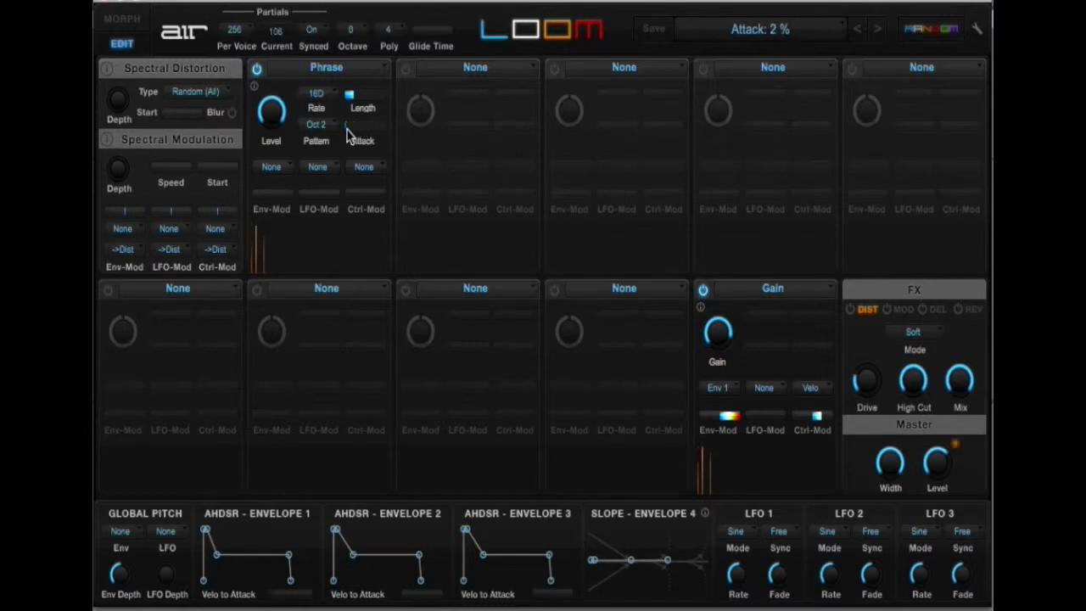
click(316, 124)
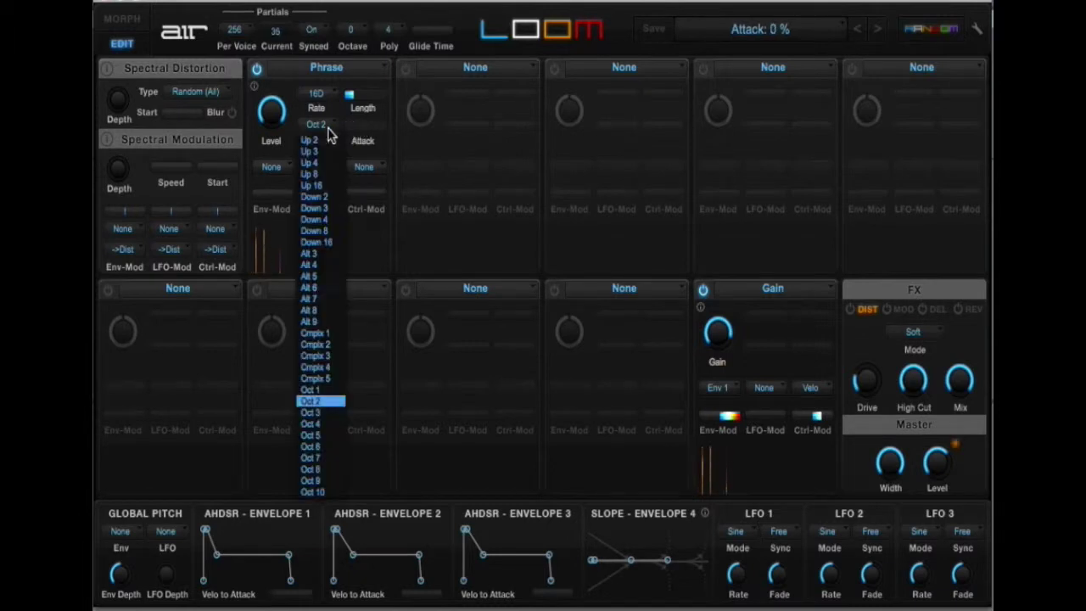
click(318, 227)
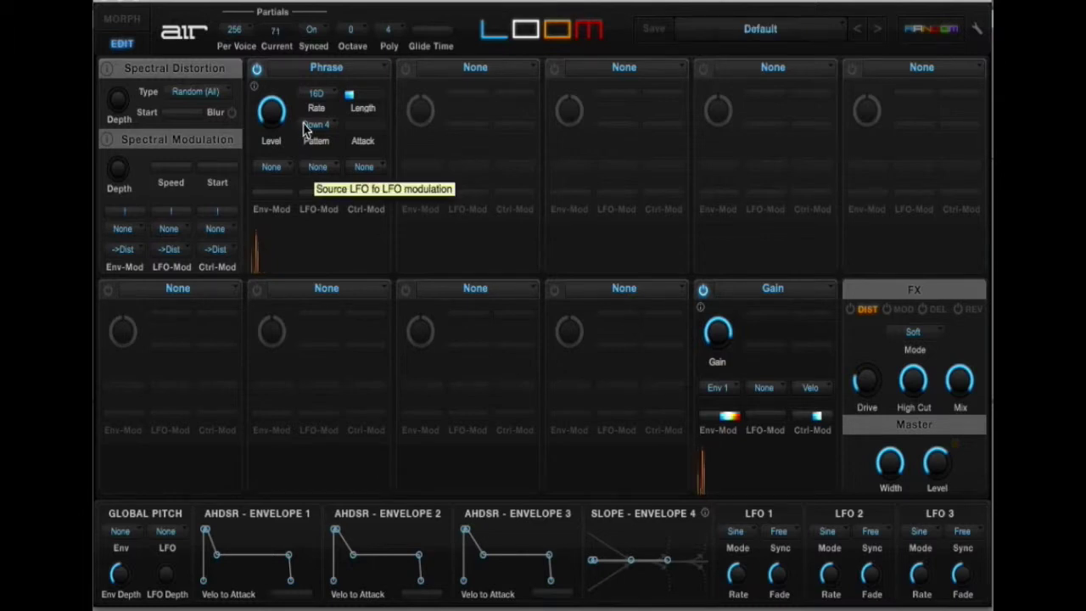
Replace the Phrase module with the Random Drops rhythmical module, raise its depth to maximum, and add a small random amount.
click(324, 73)
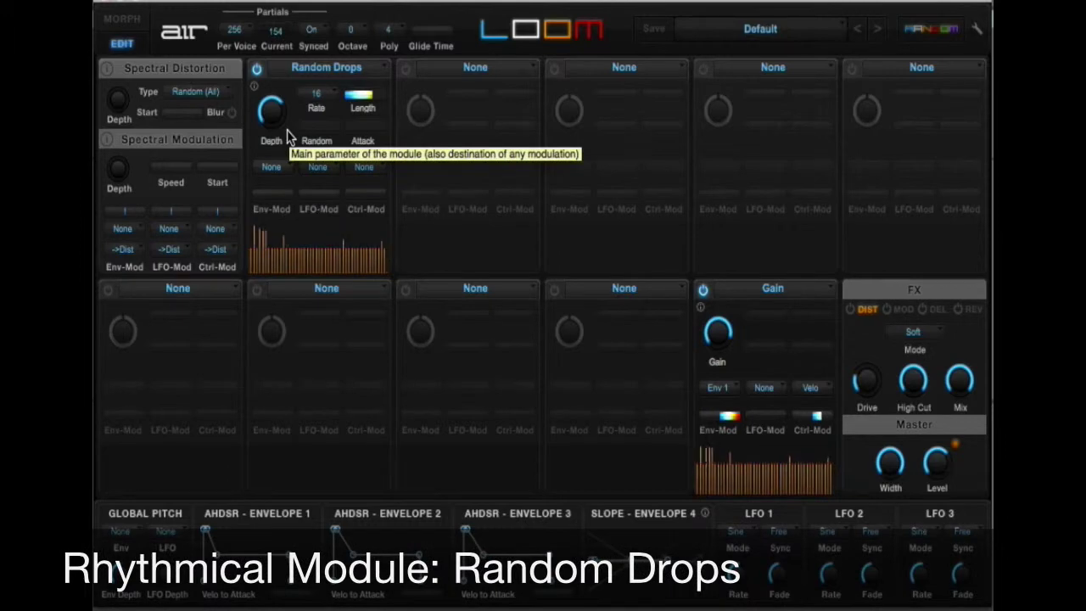
drag(278, 124, 390, 32)
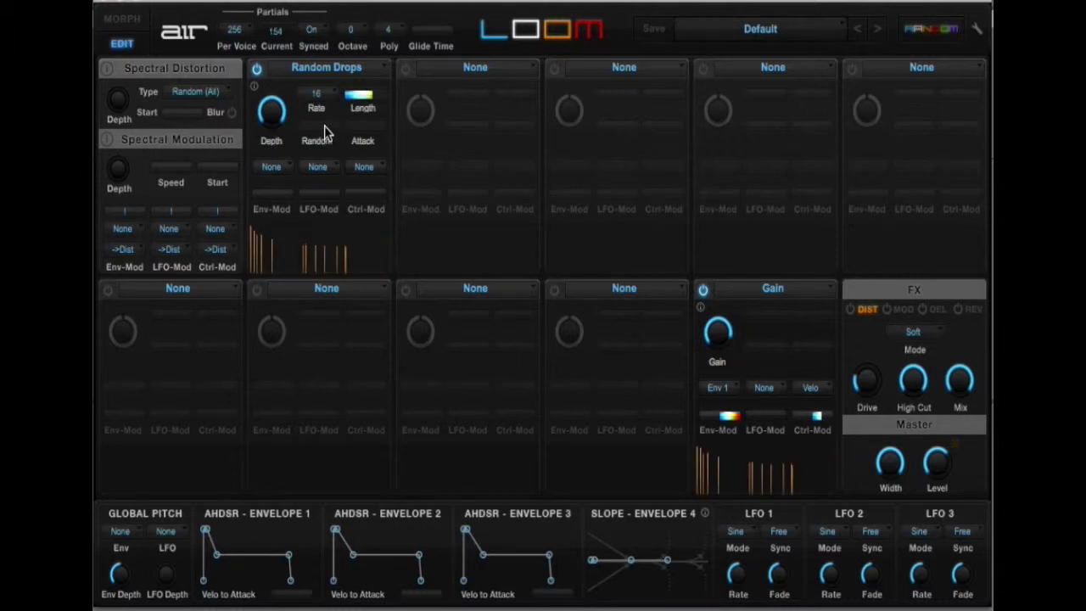
drag(324, 125, 303, 132)
Shorten the Random Drops length to 38%, then sweep it up and back down, keeping the rate at 16.
click(317, 102)
click(316, 101)
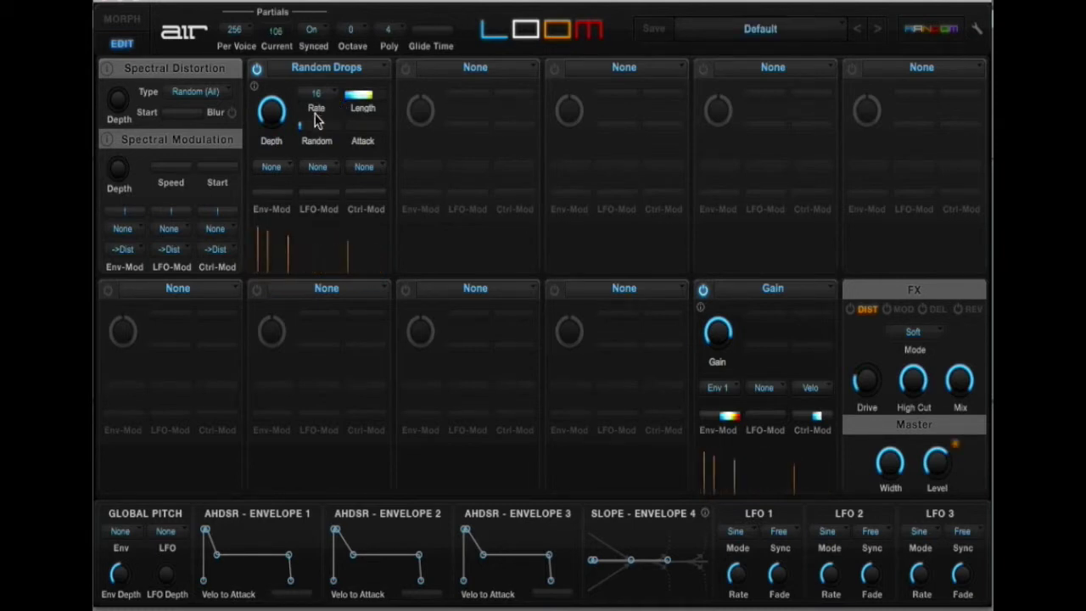
mouse_move(280, 94)
click(361, 100)
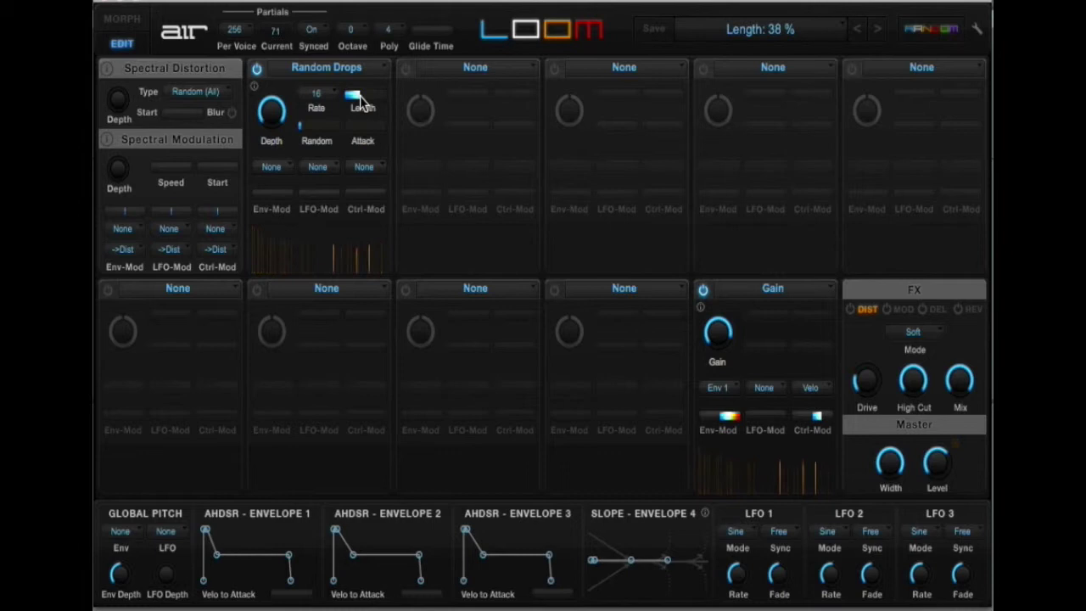
mouse_move(379, 103)
mouse_down()
mouse_move(393, 103)
mouse_move(360, 105)
mouse_up()
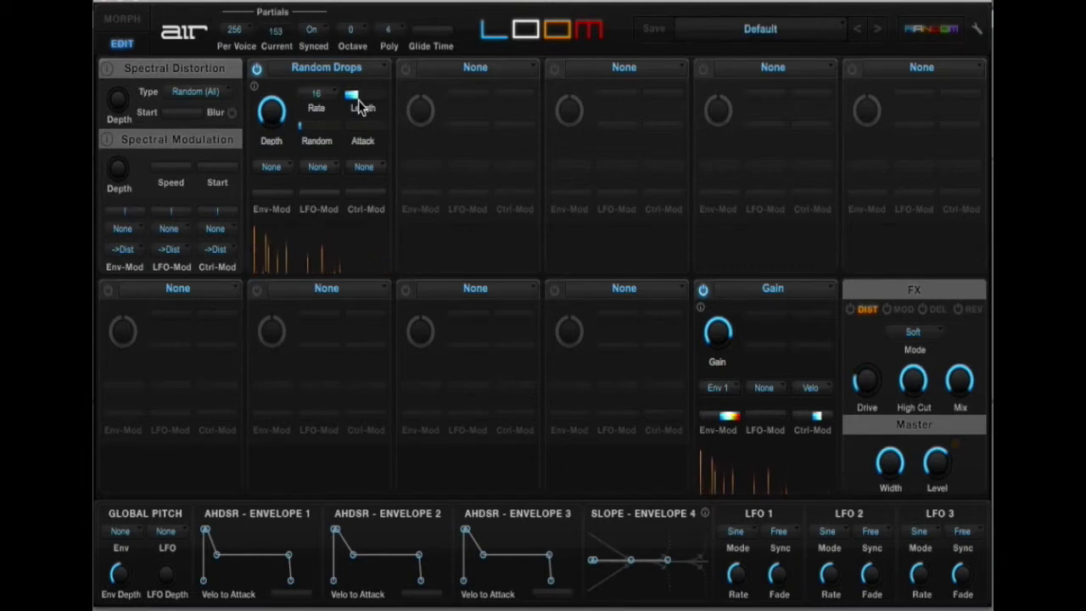
Sweep the Random Drops depth, returning it to 100%, and check the spectrum on the Morph page.
drag(273, 110, 271, 94)
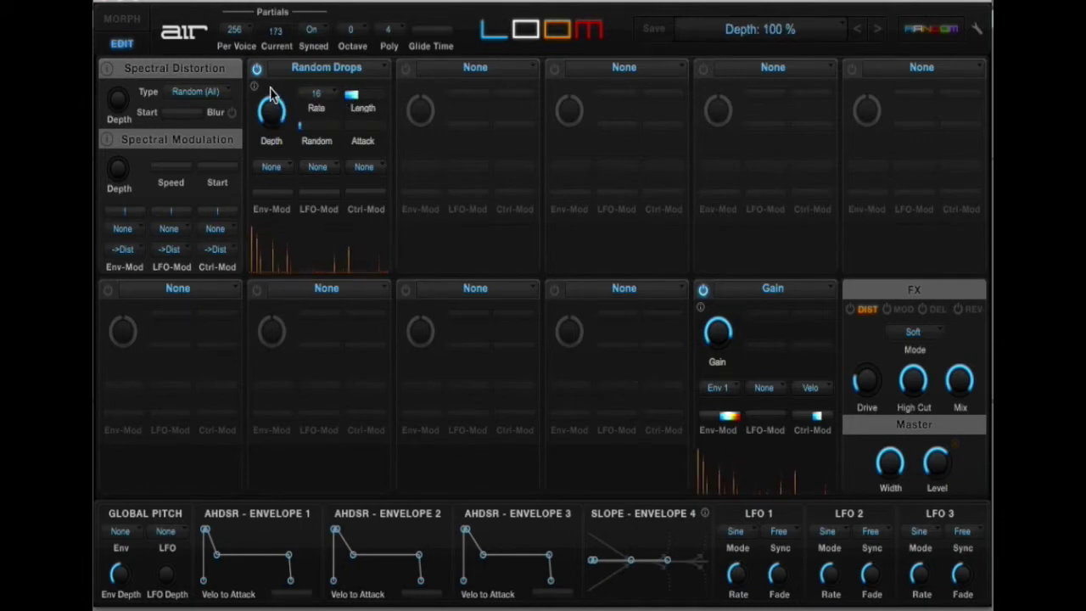
click(123, 21)
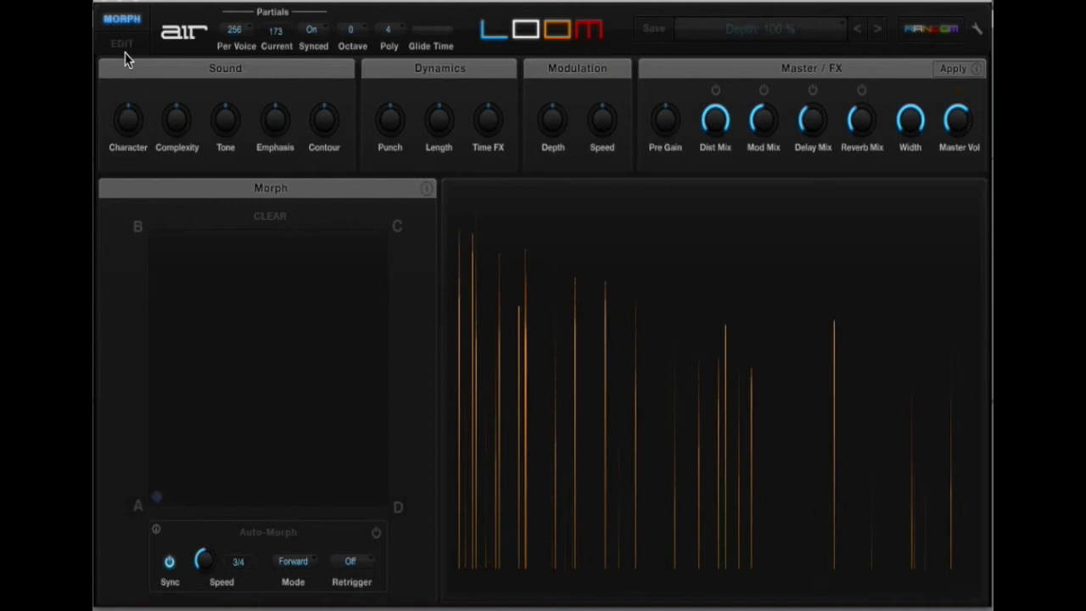
click(123, 43)
mouse_move(272, 112)
mouse_down()
mouse_move(270, 241)
mouse_move(273, 115)
mouse_up()
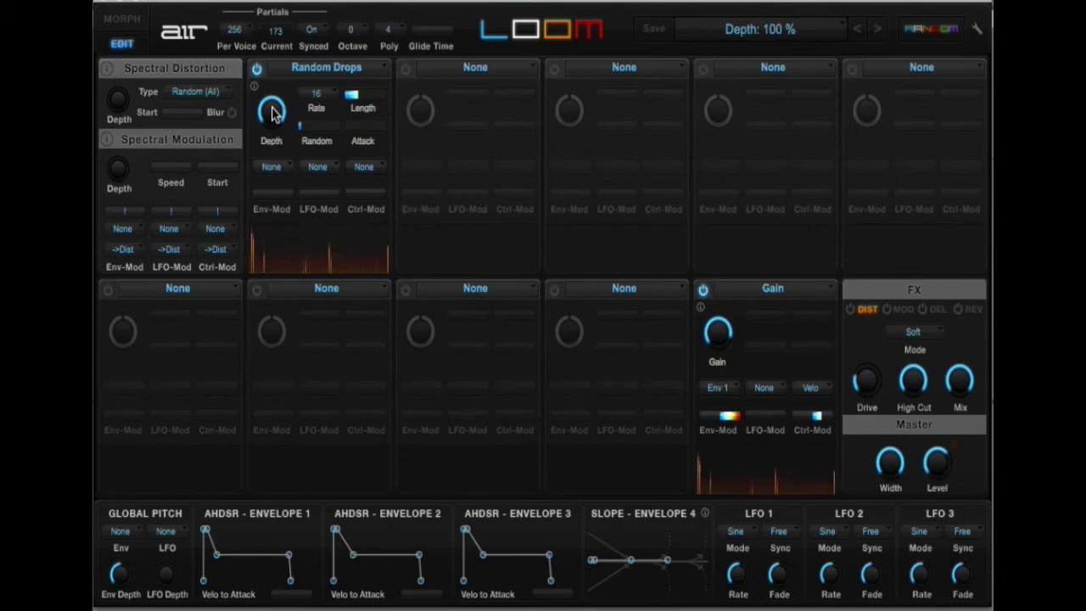